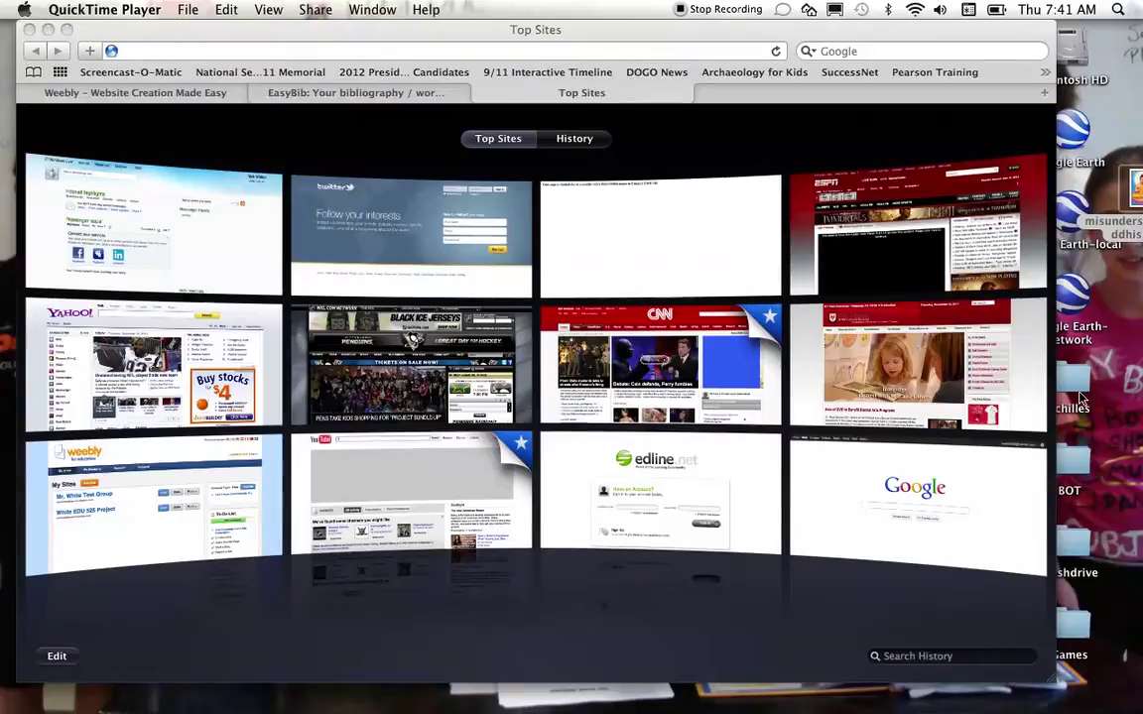
pyautogui.click(440, 49)
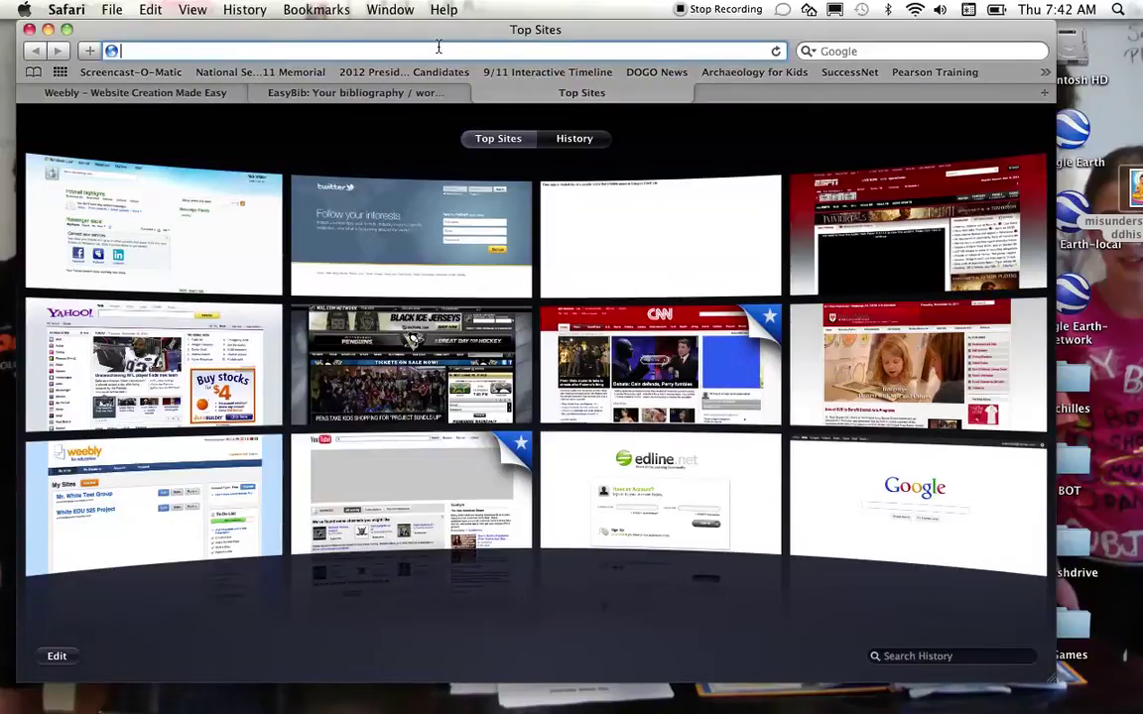
pyautogui.write('www.easy')
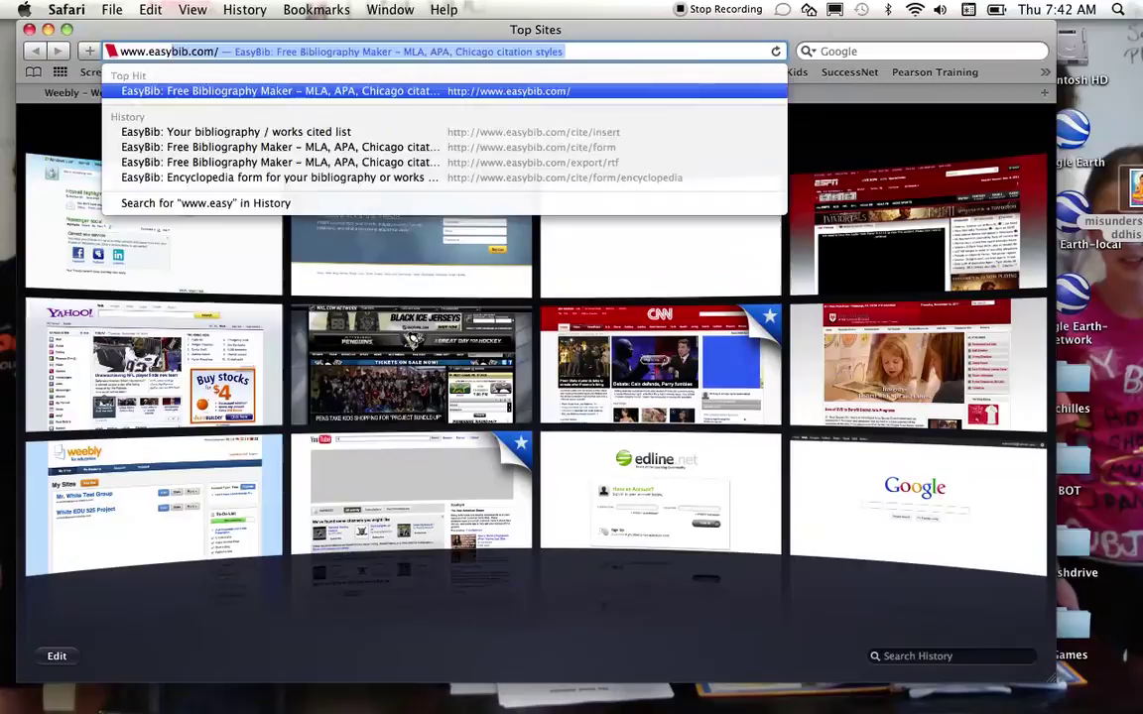
pyautogui.press('Return')
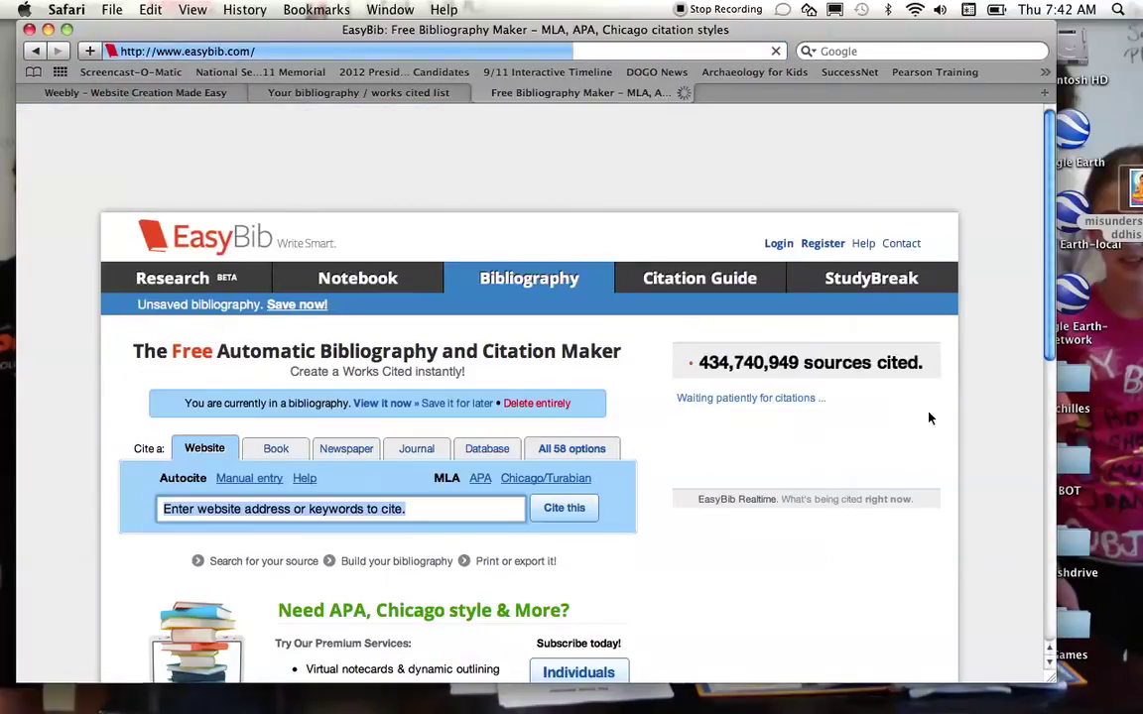
pyautogui.scroll(-3, 1000, 449)
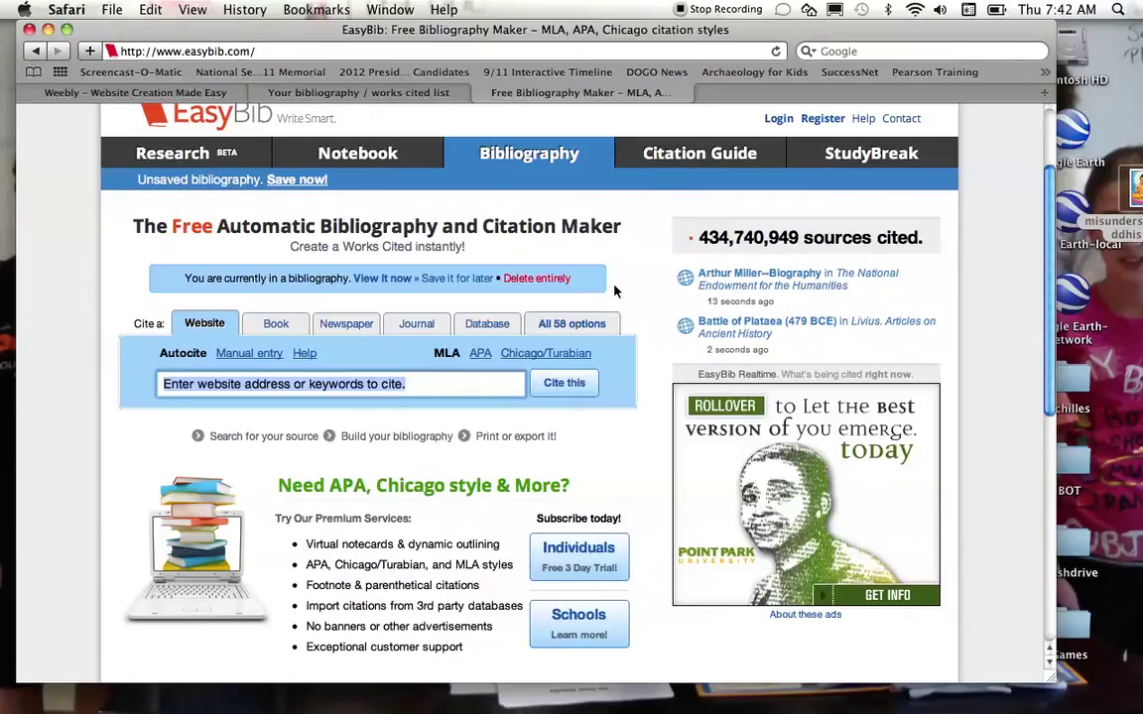
pyautogui.scroll(3, 501, 194)
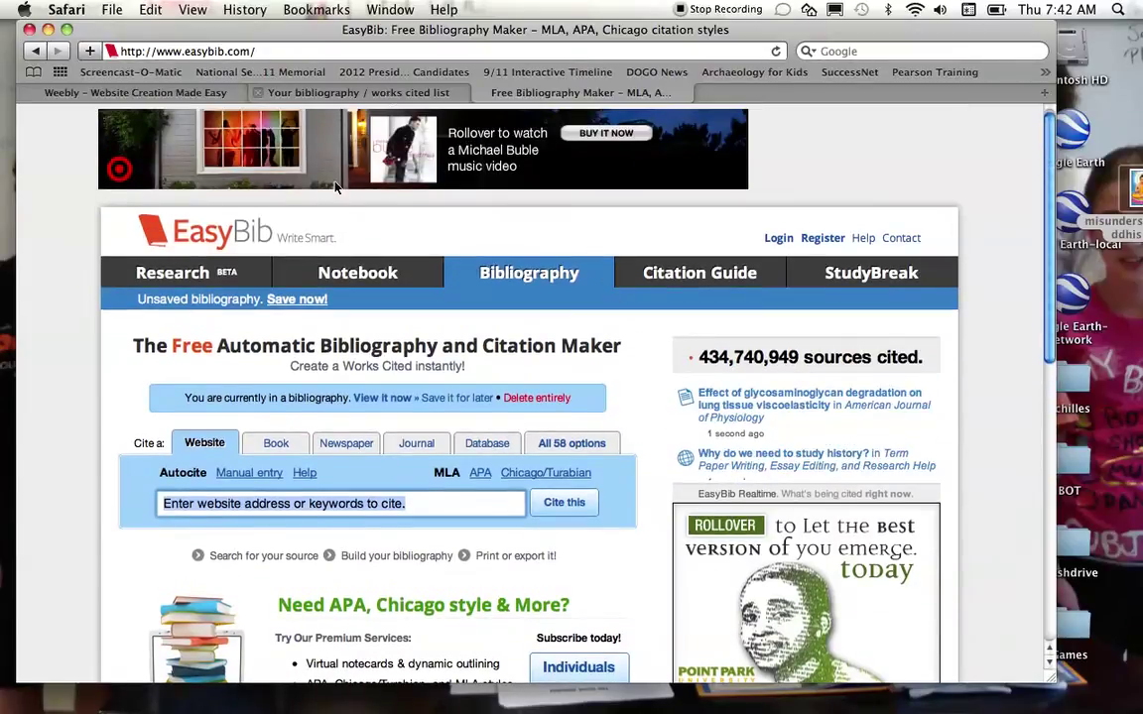
# Switch to the already open bibliography and search for the book "The Great Pyramid" to cite.
pyautogui.hotkey('ctrl', 'shift', 'Tab')
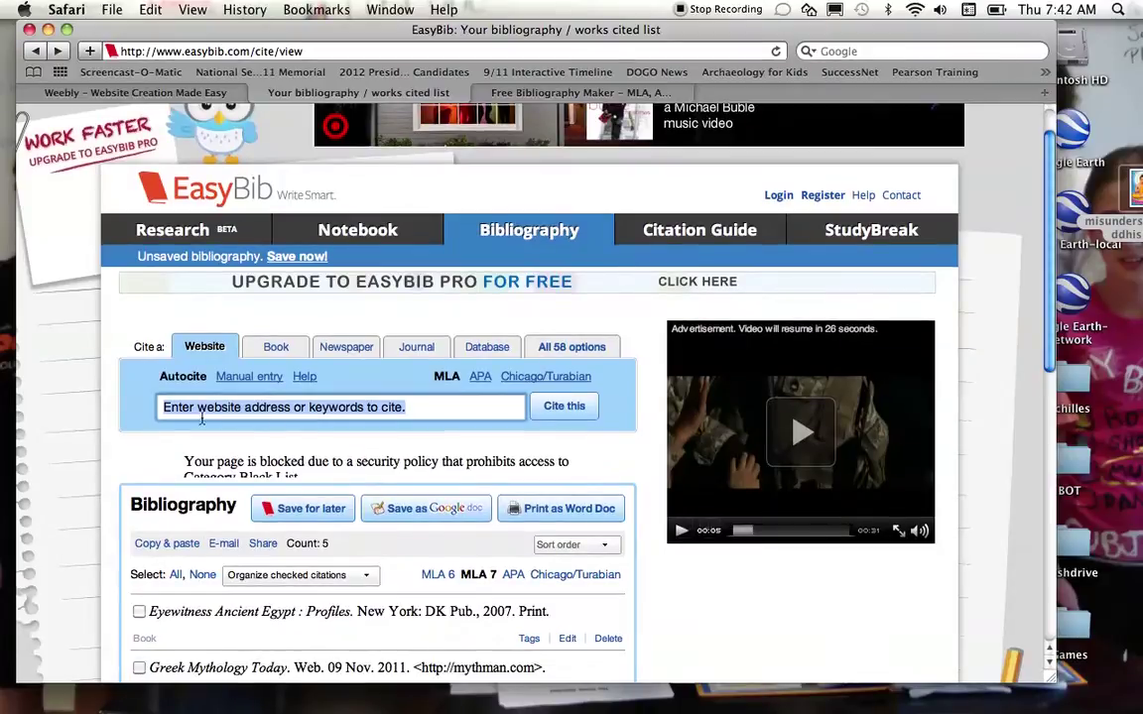
pyautogui.click(297, 352)
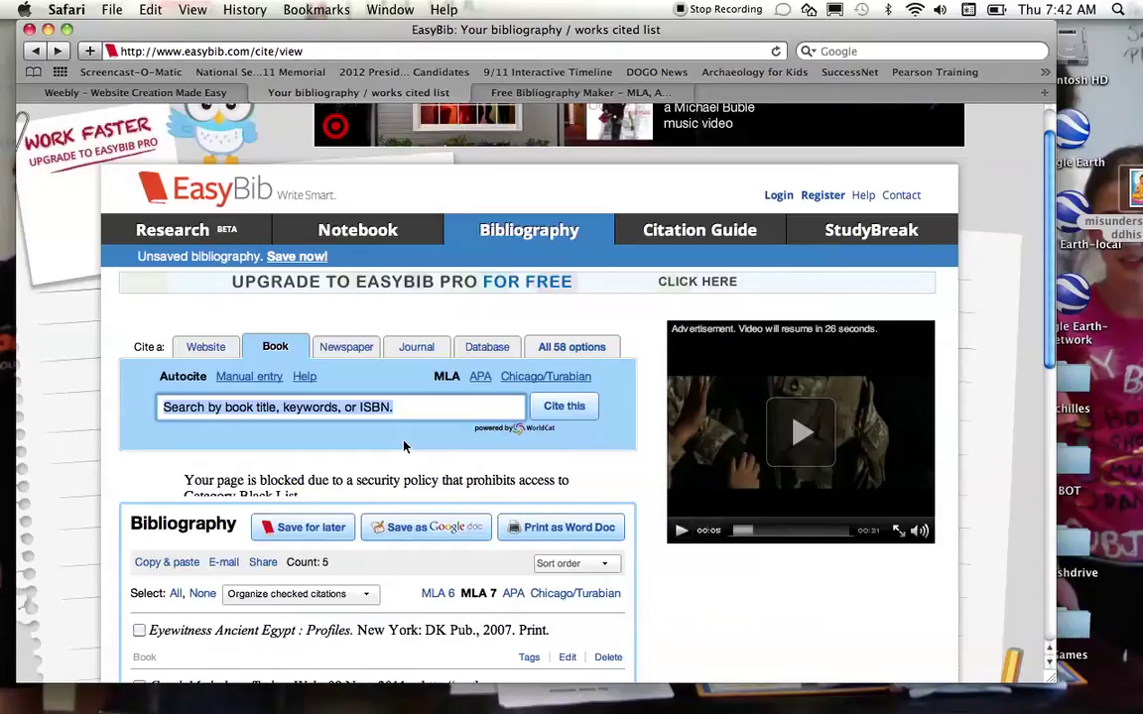
pyautogui.write('Th')
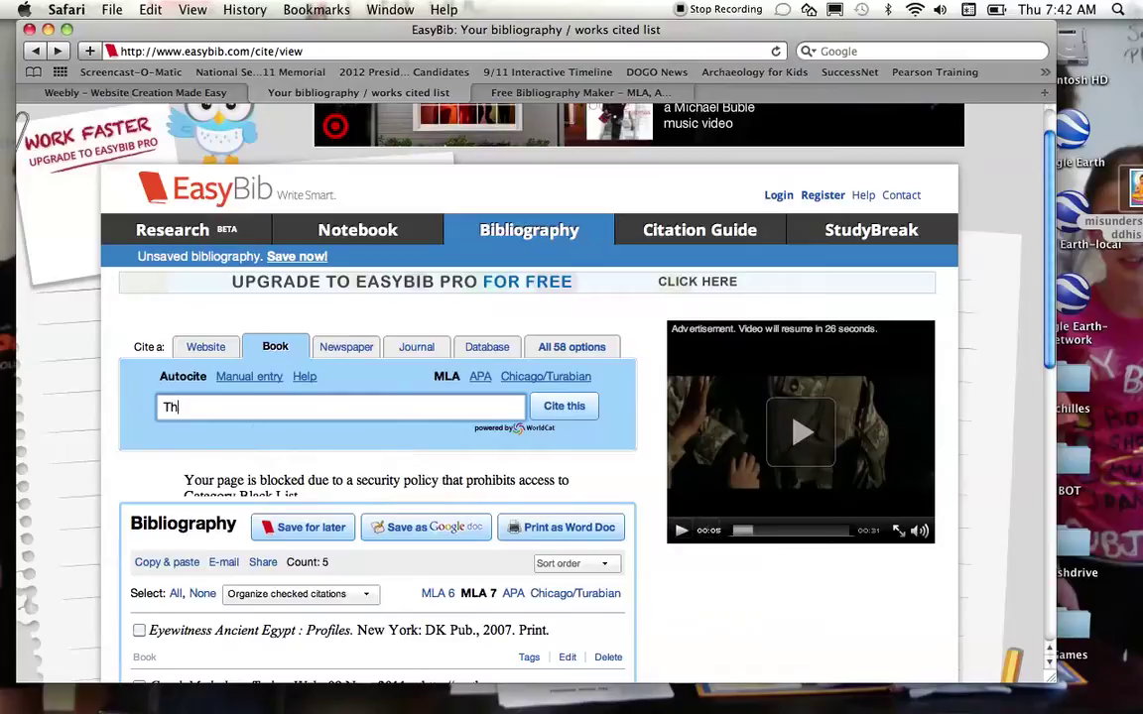
pyautogui.write('e Great Pyramid')
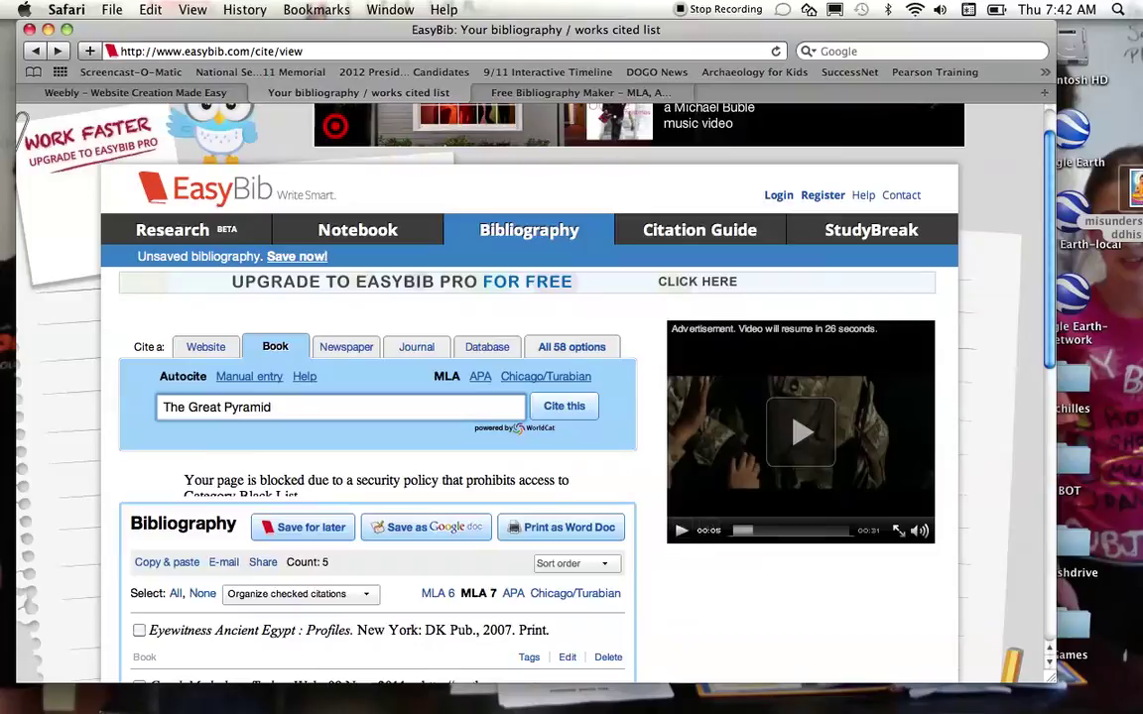
pyautogui.click(572, 412)
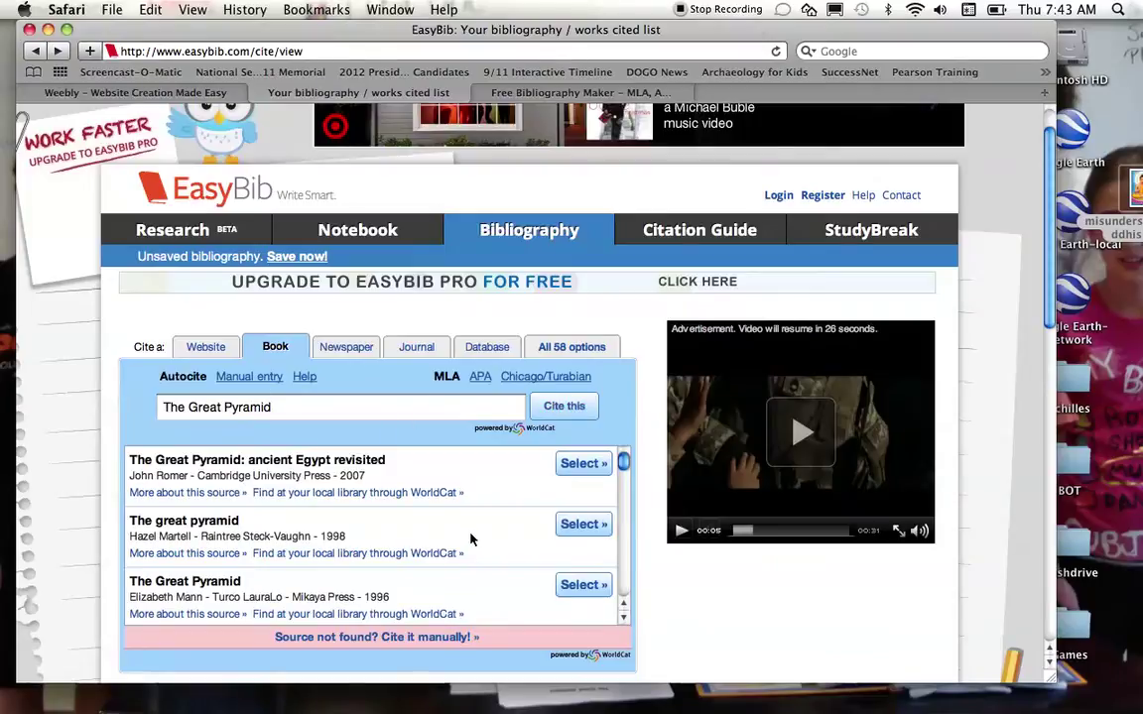
# Select the 1996 Mikaya Press edition of The Great Pyramid from the book results.
pyautogui.scroll(-3, 470, 539)
pyautogui.scroll(-4, 469, 538)
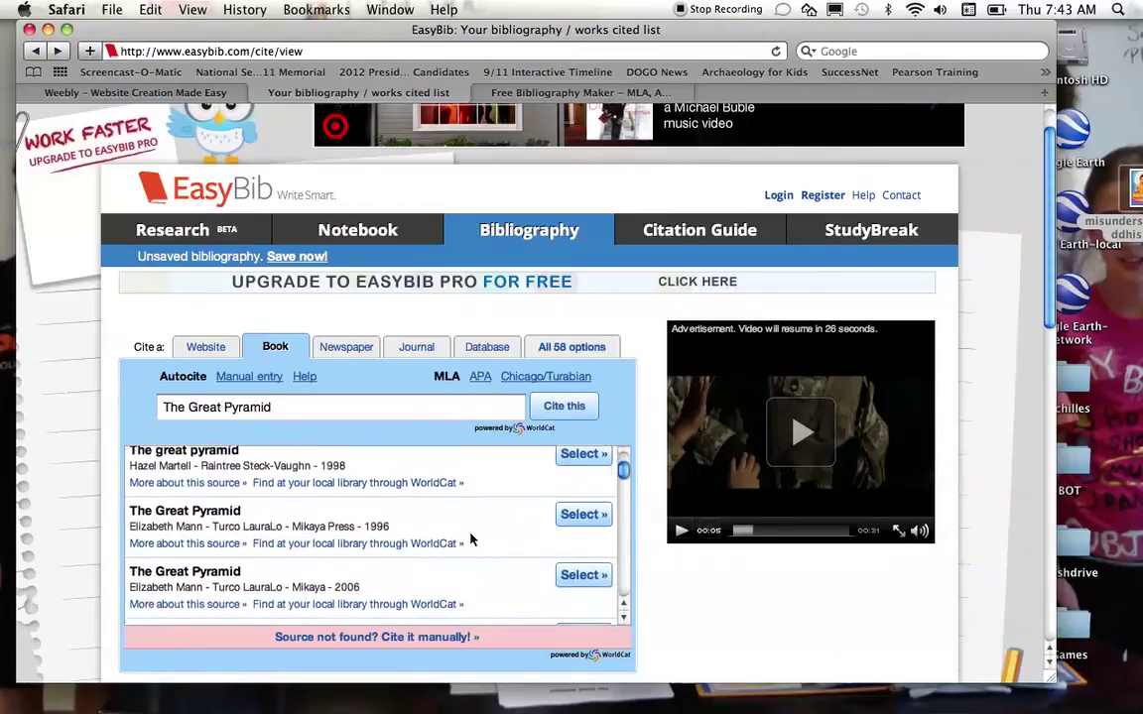
pyautogui.scroll(5, 471, 539)
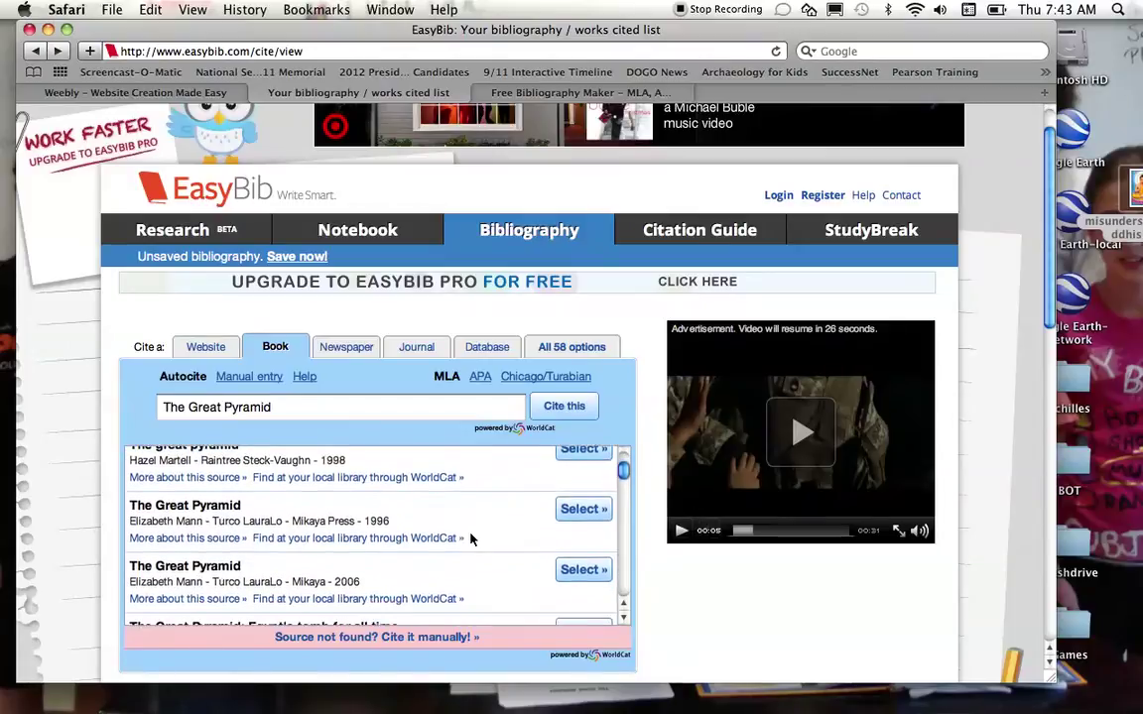
pyautogui.scroll(-2, 470, 539)
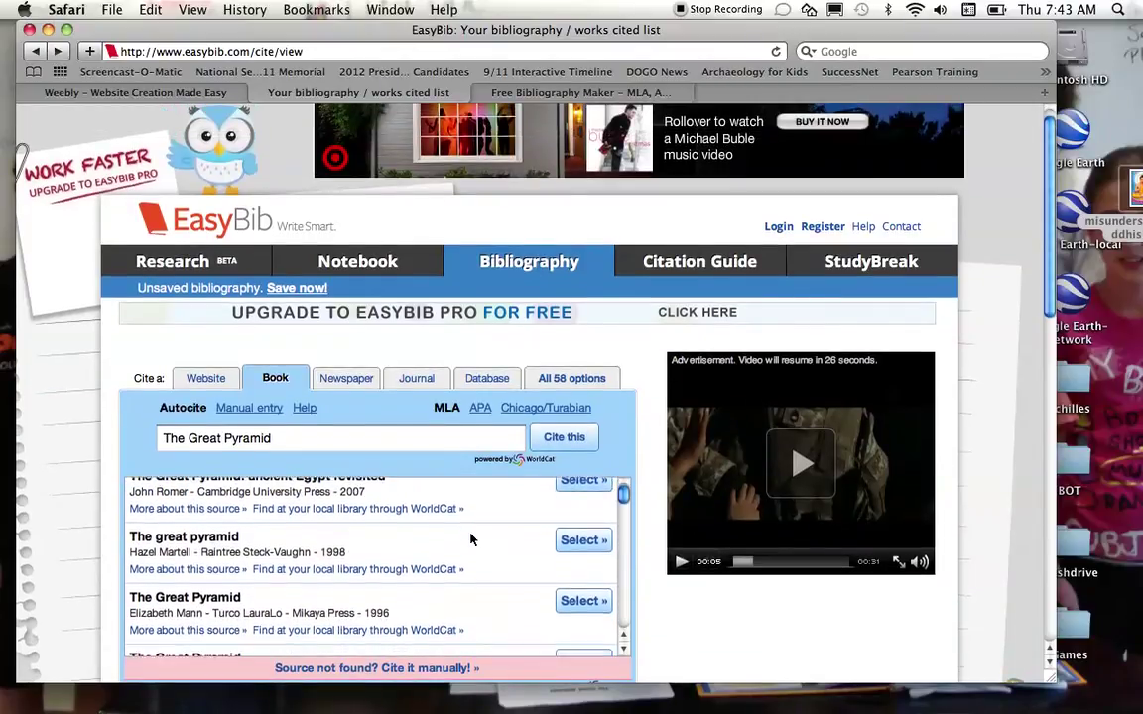
pyautogui.scroll(-3, 470, 539)
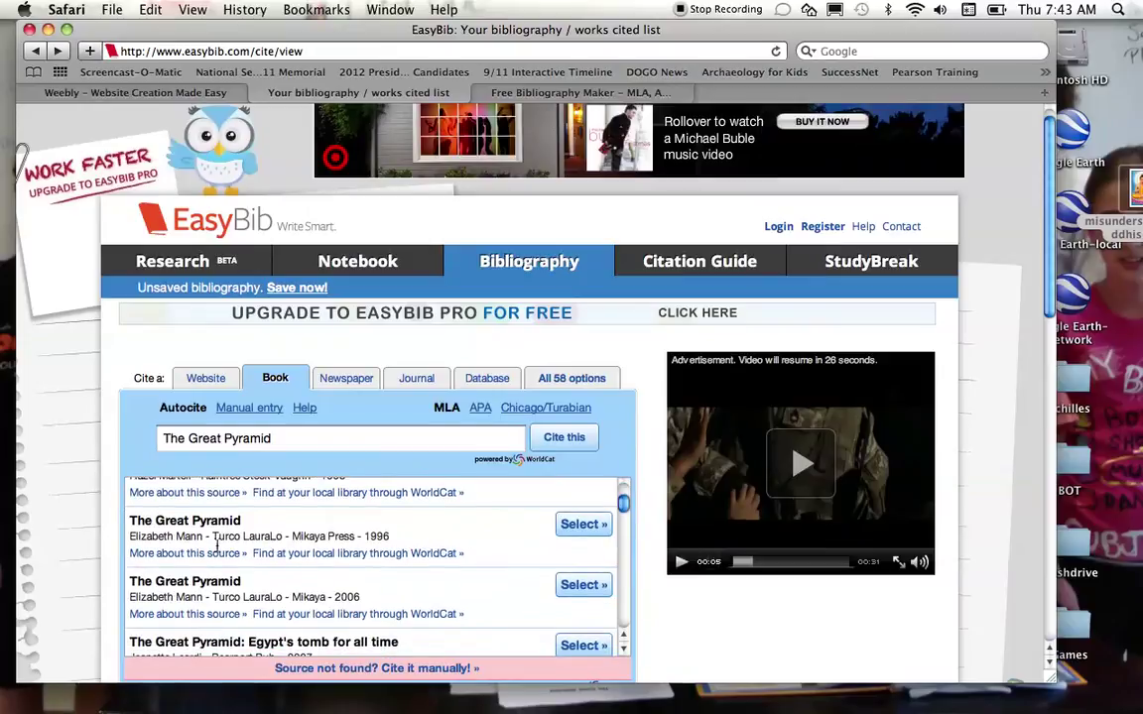
pyautogui.click(581, 525)
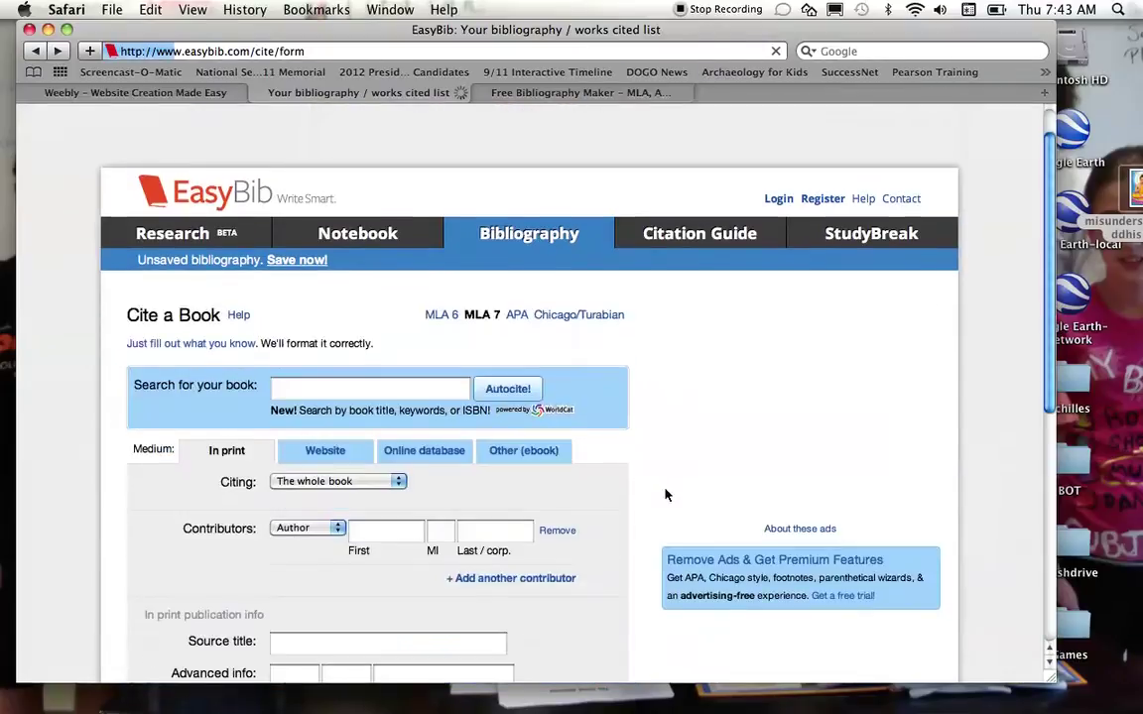
# Review the prefilled book details, pause the video advertisement and create the citation for The Great Pyramid.
pyautogui.scroll(-3, 666, 495)
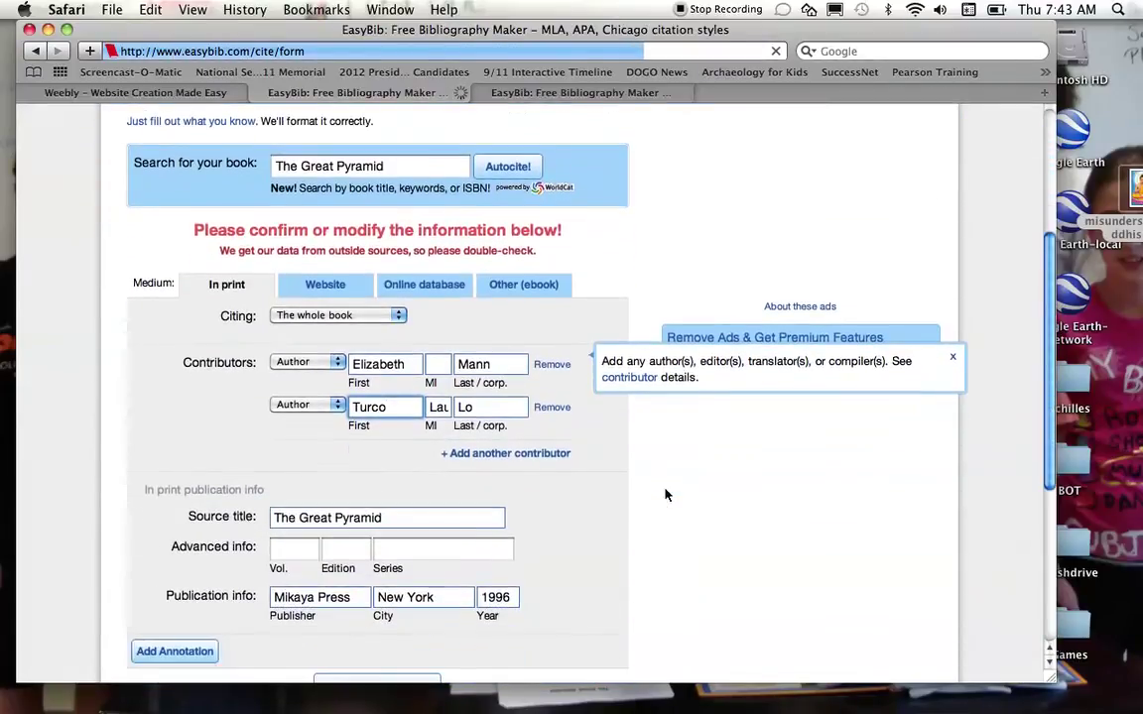
pyautogui.scroll(-2, 666, 495)
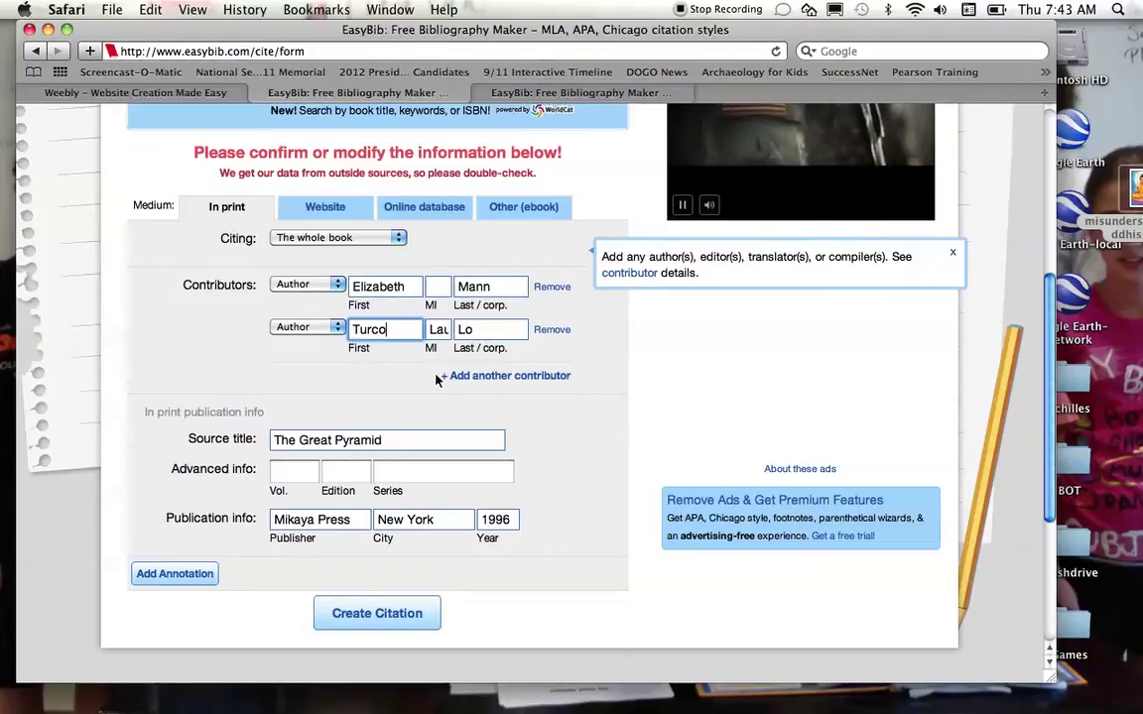
pyautogui.click(681, 210)
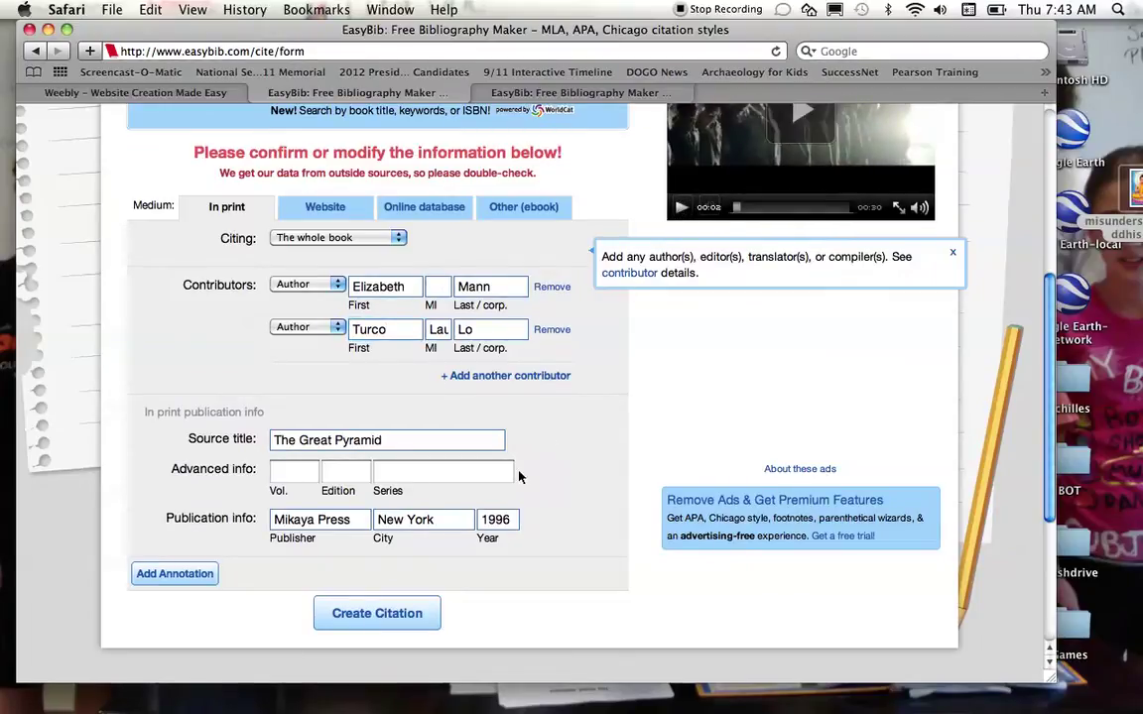
pyautogui.click(375, 618)
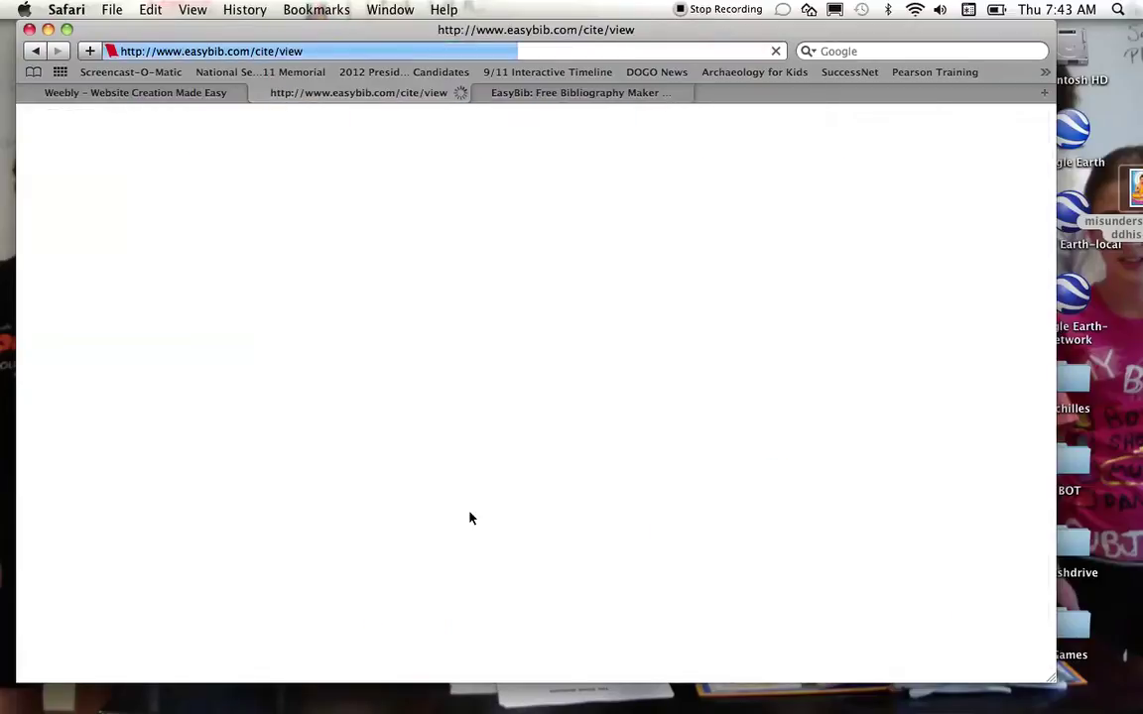
# Examine the bibliography list and the placement and format of the new Great Pyramid citation among the other sources.
pyautogui.scroll(-10, 501, 504)
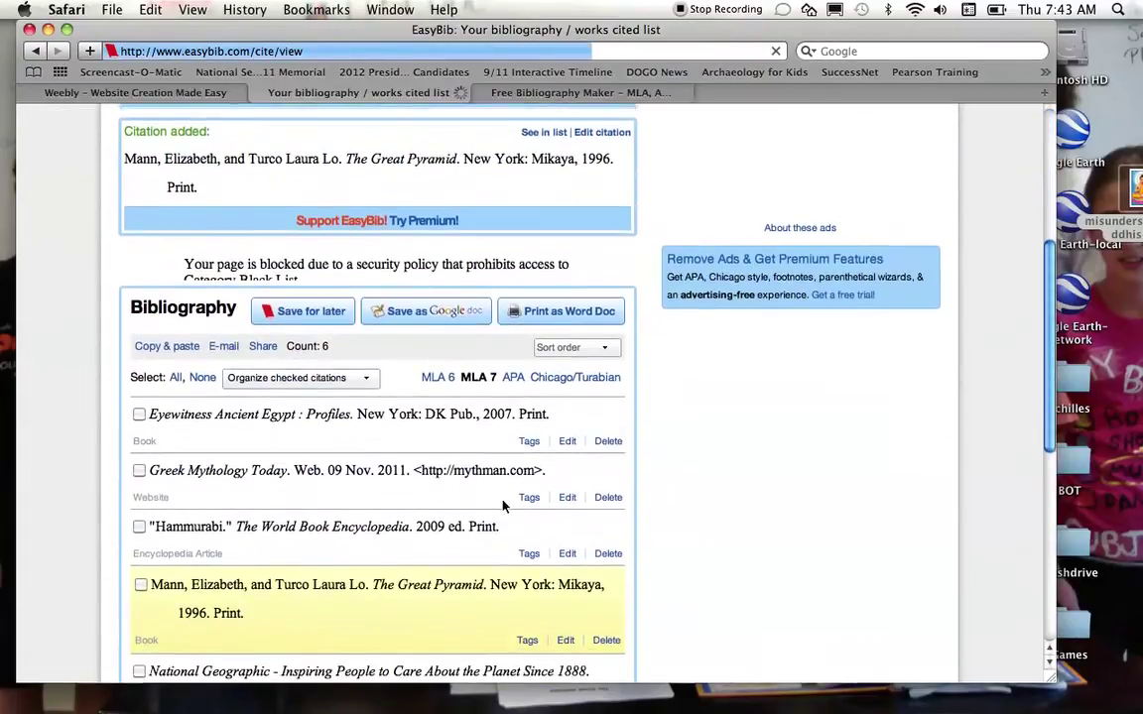
pyautogui.scroll(-1, 503, 506)
pyautogui.scroll(1, 340, 329)
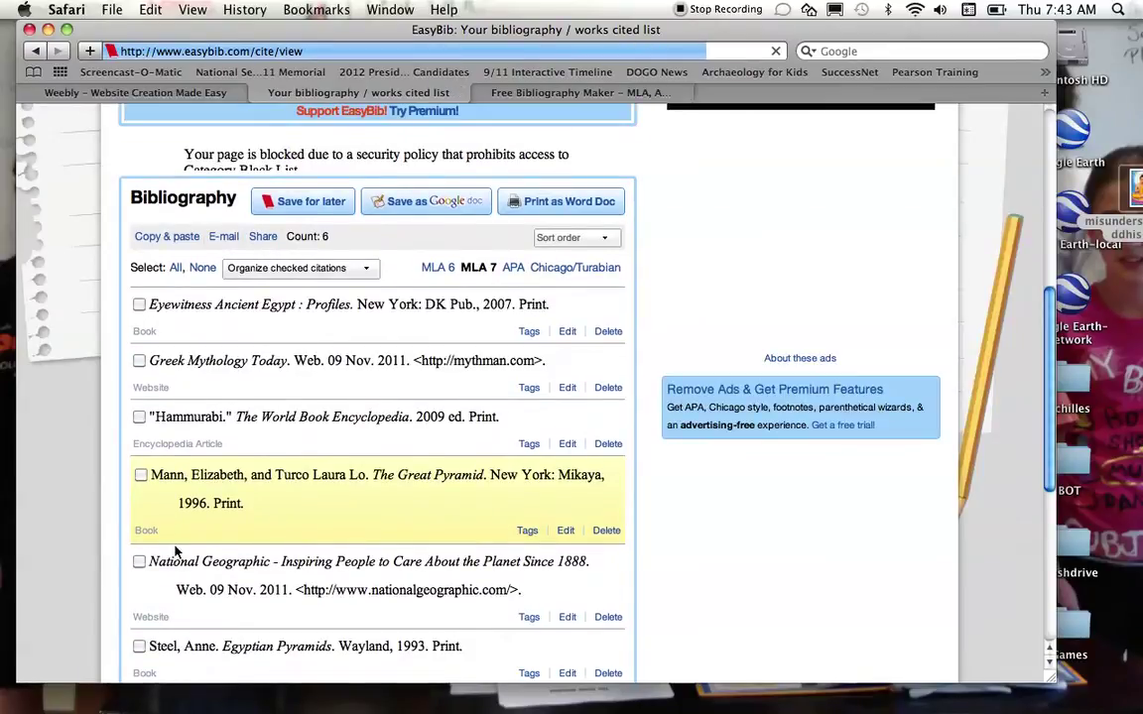
pyautogui.scroll(-2, 305, 510)
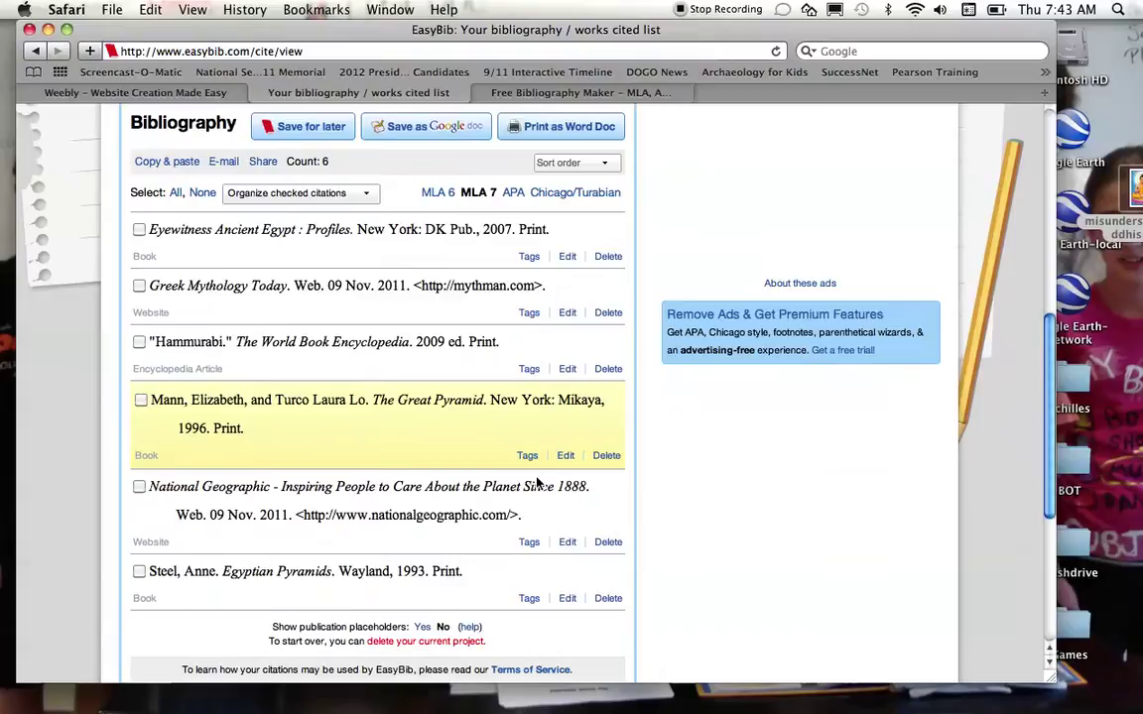
pyautogui.scroll(1, 516, 481)
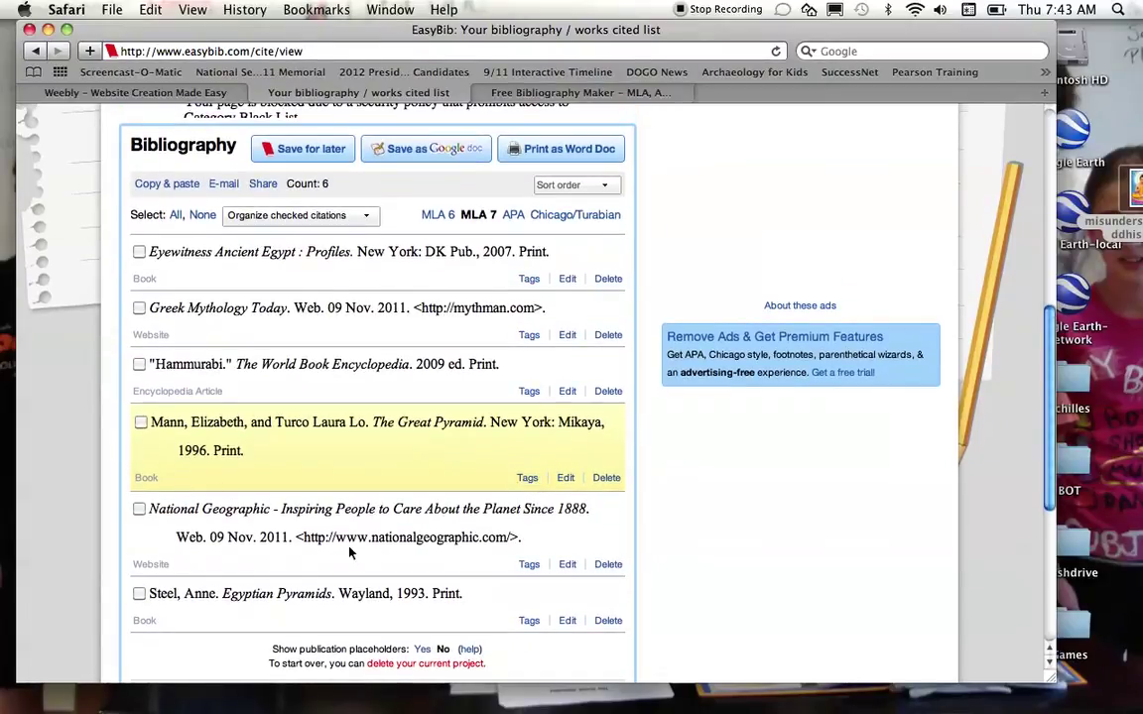
pyautogui.scroll(3, 496, 417)
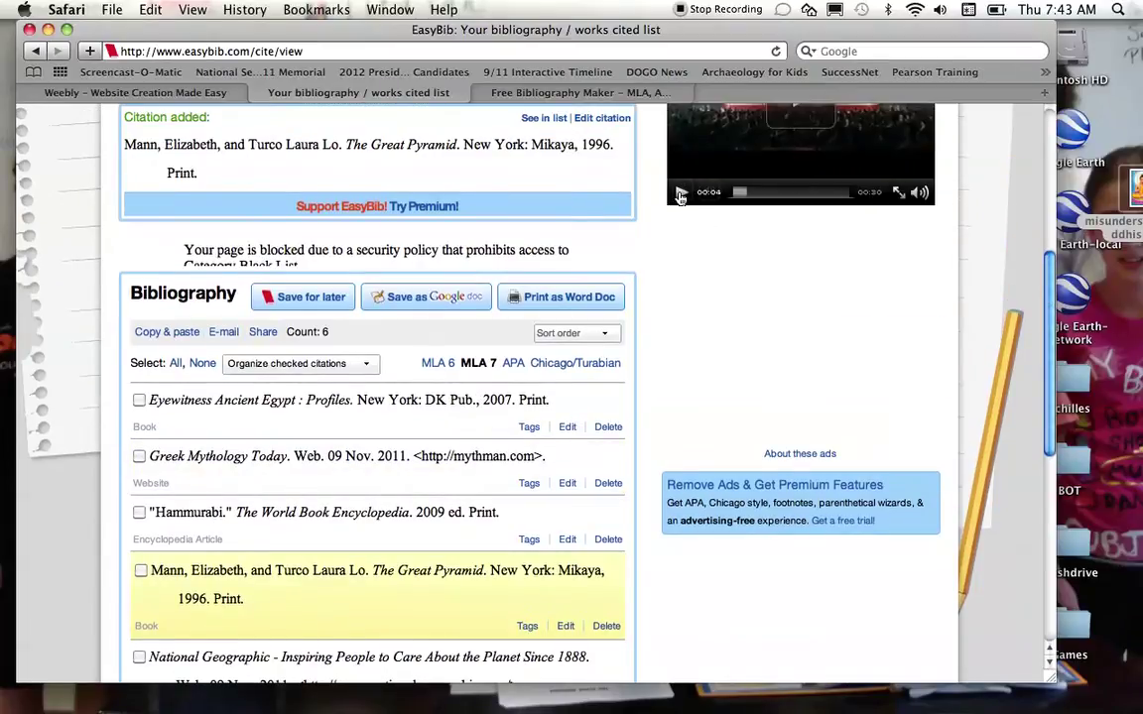
pyautogui.scroll(-2, 599, 450)
pyautogui.scroll(-2, 598, 450)
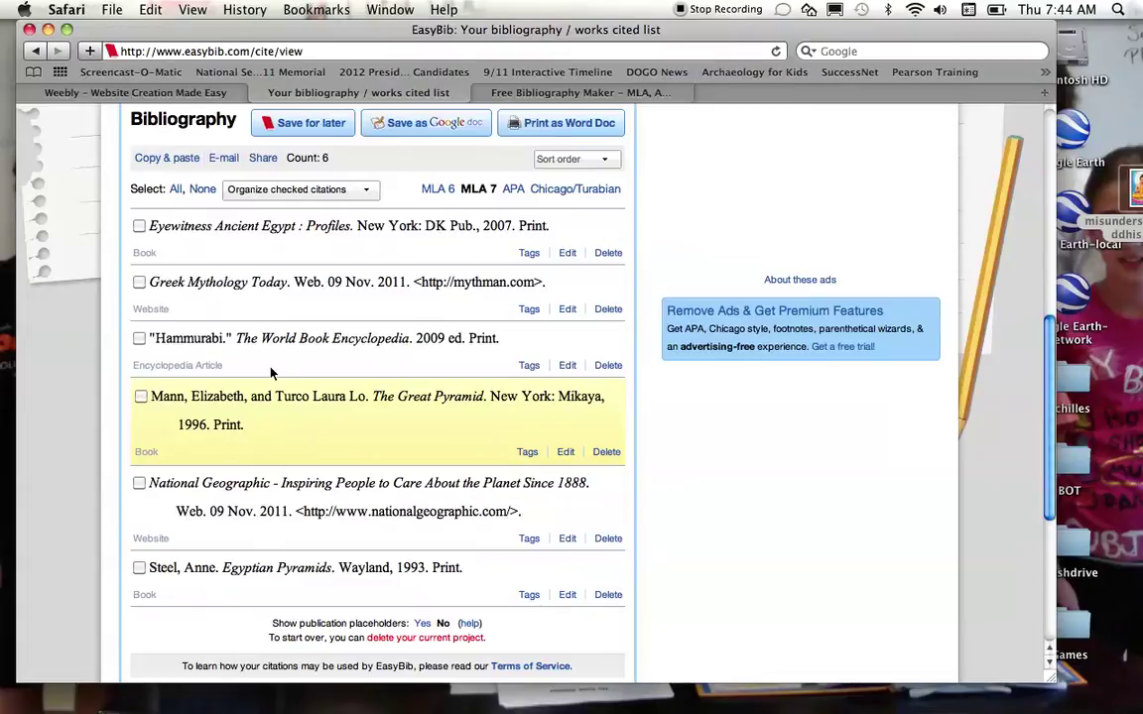
pyautogui.scroll(5, 271, 373)
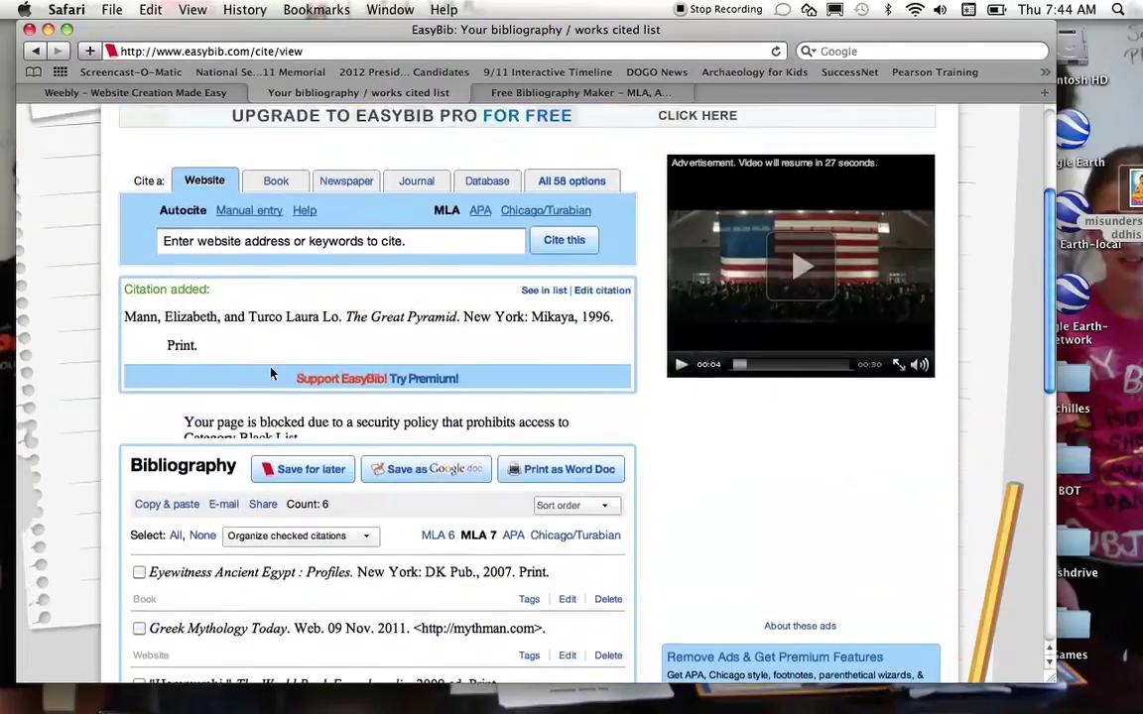
pyautogui.scroll(2, 271, 373)
pyautogui.click(231, 290)
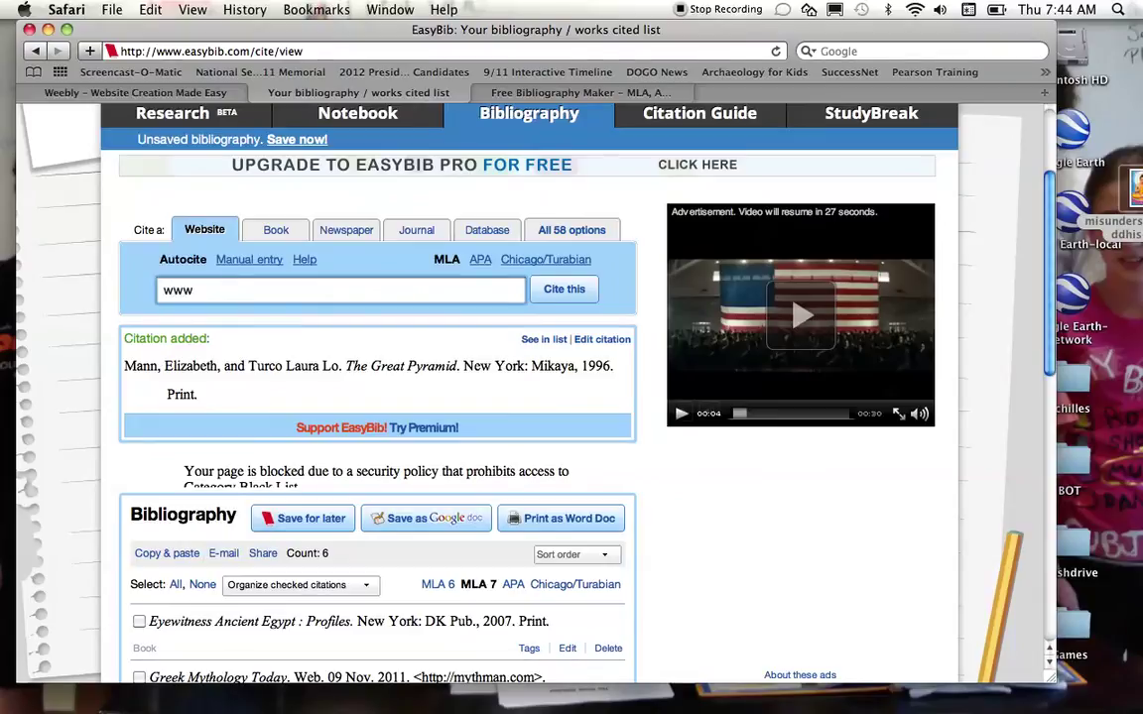
pyautogui.write('www.espn.com')
pyautogui.click(552, 290)
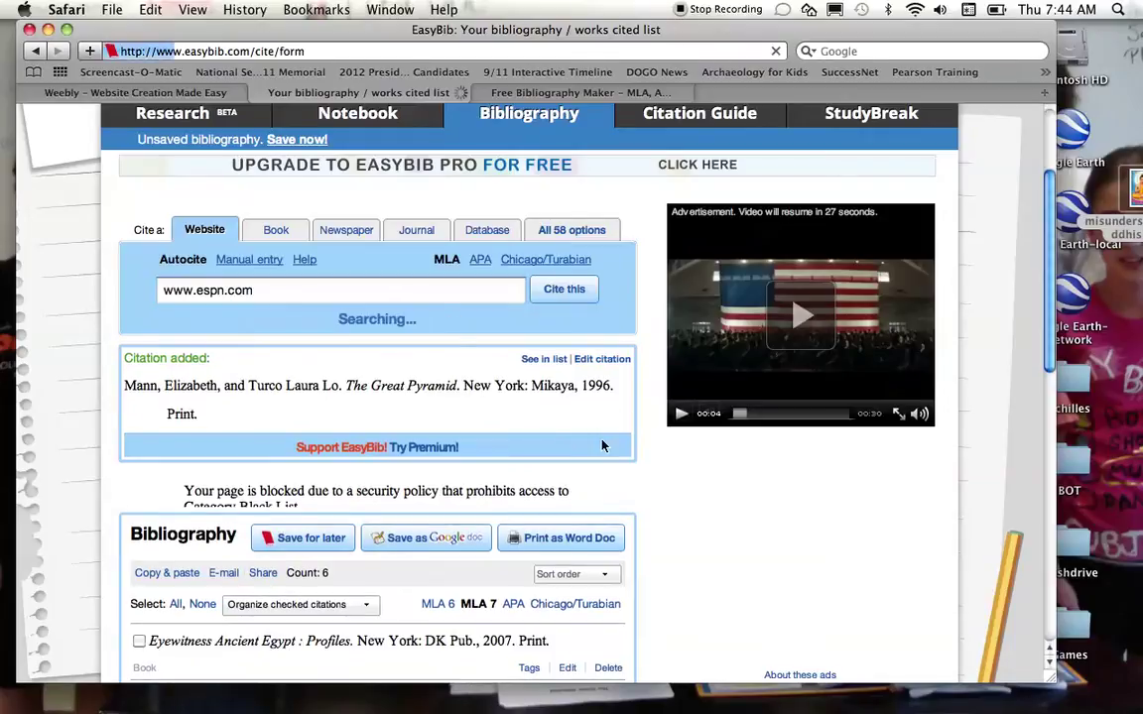
# Review the prefilled website details and create the ESPN citation, leaving the empty fields blank, and check it in the bibliography.
pyautogui.scroll(-5, 683, 529)
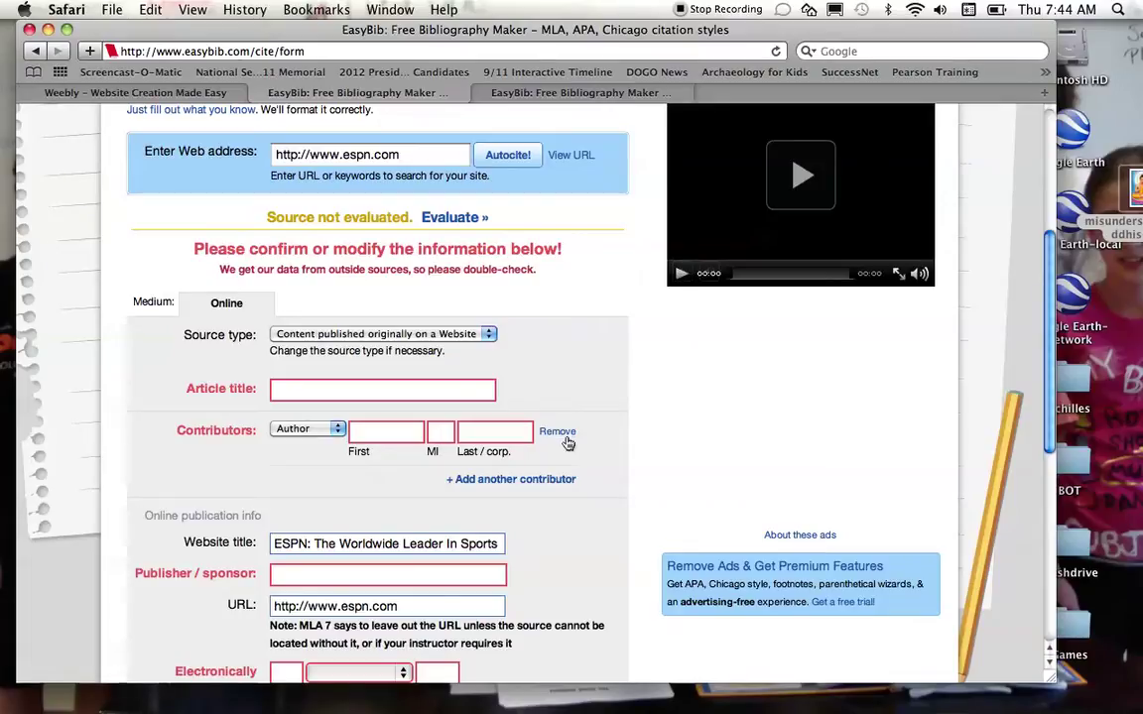
pyautogui.scroll(-5, 567, 510)
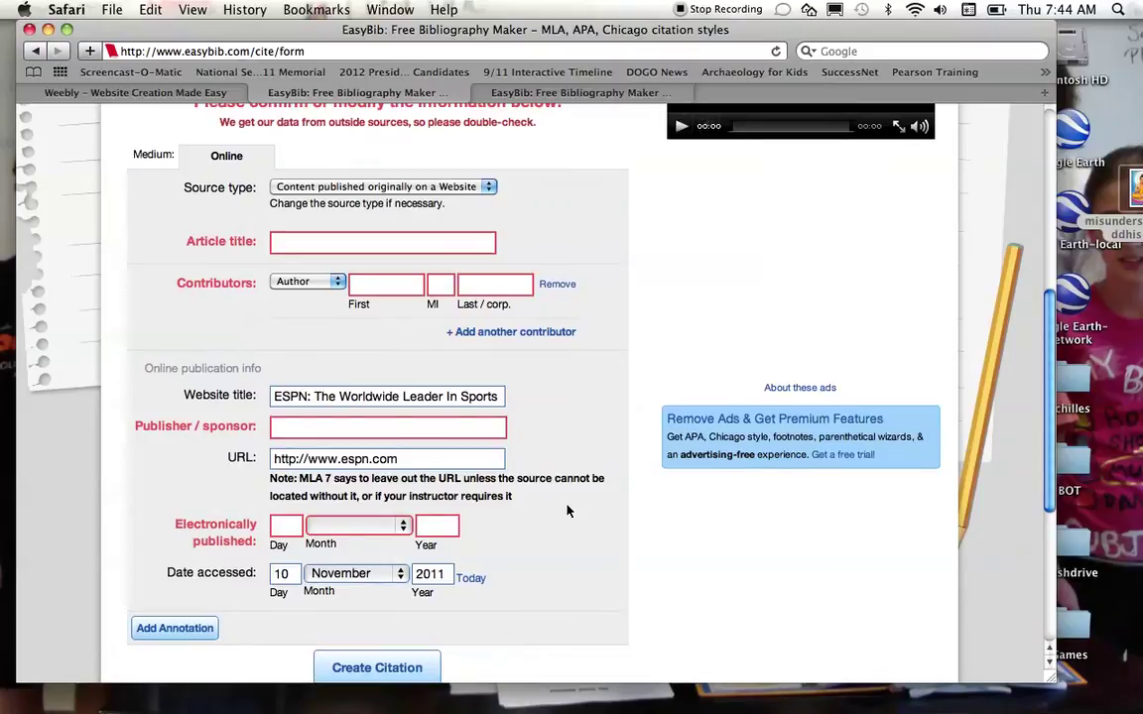
pyautogui.scroll(-2, 566, 510)
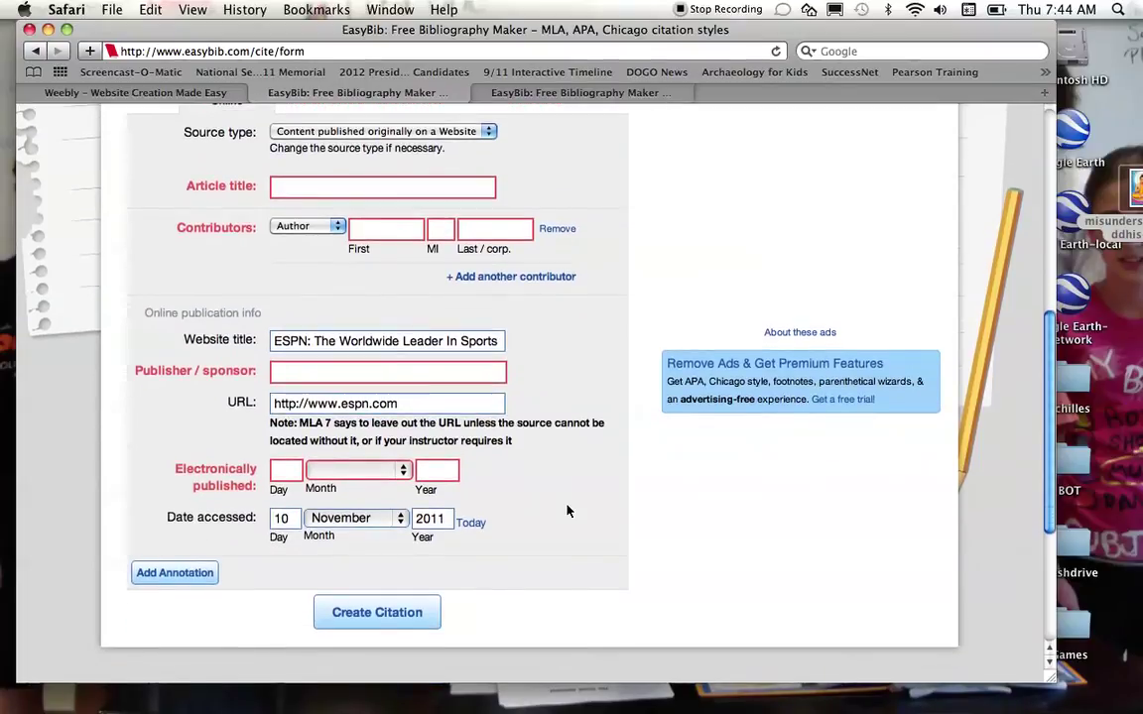
pyautogui.scroll(-2, 567, 510)
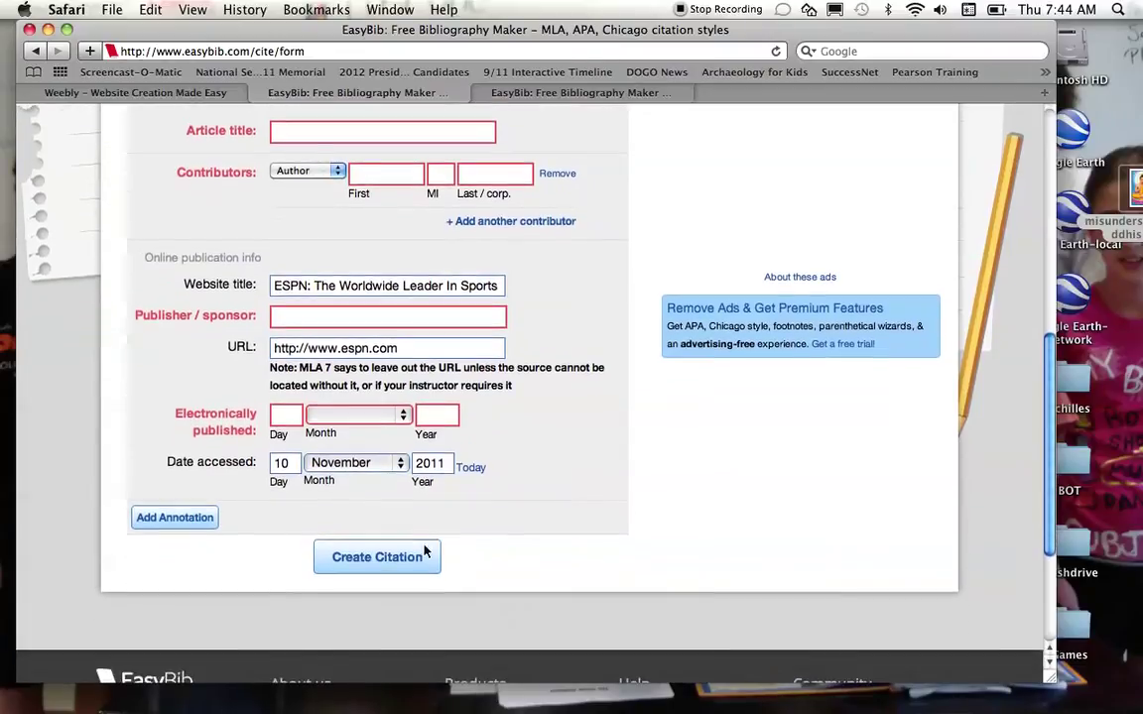
pyautogui.click(400, 558)
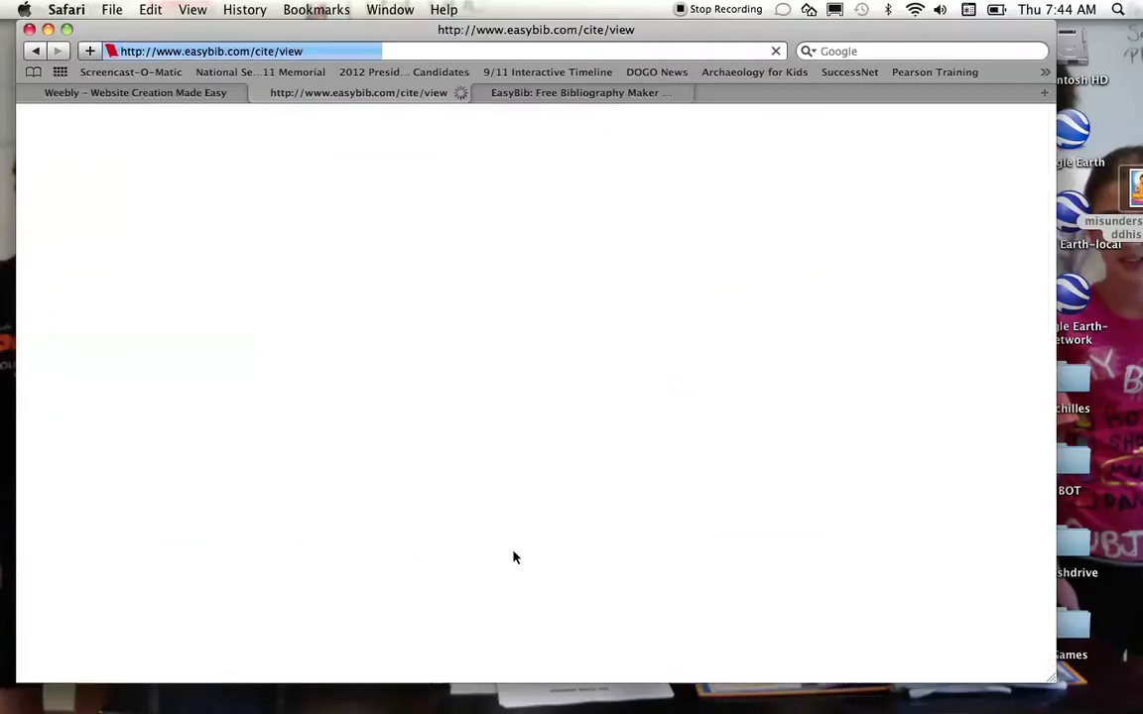
pyautogui.scroll(-8, 641, 590)
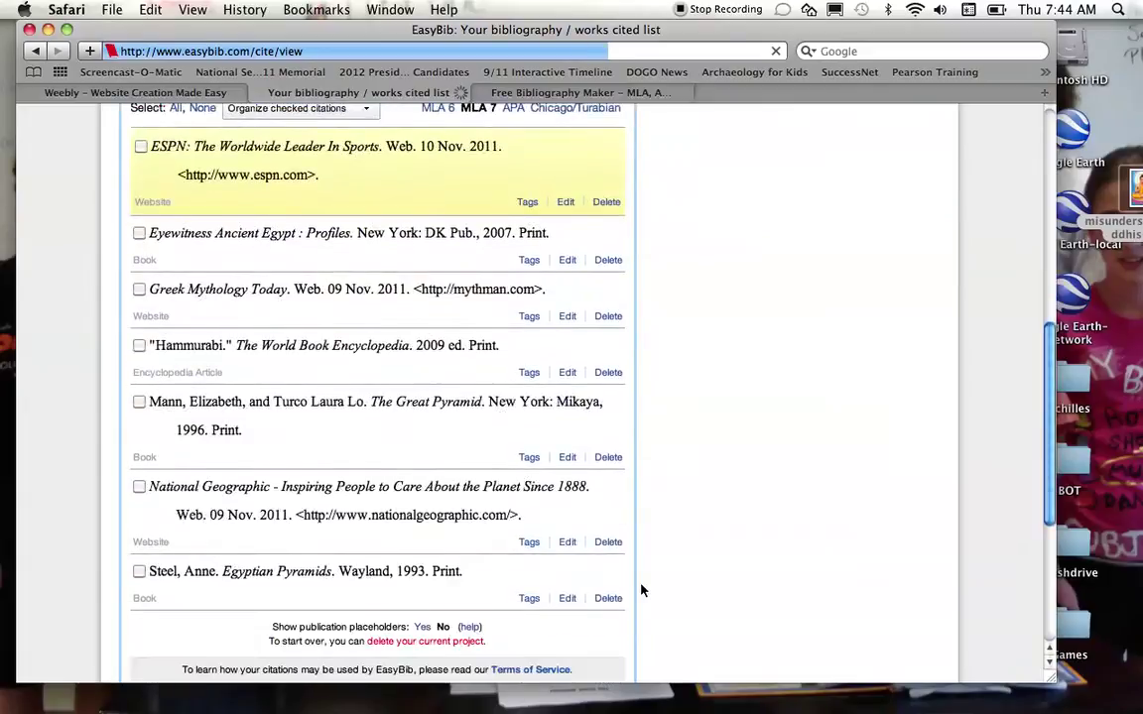
pyautogui.scroll(1, 641, 590)
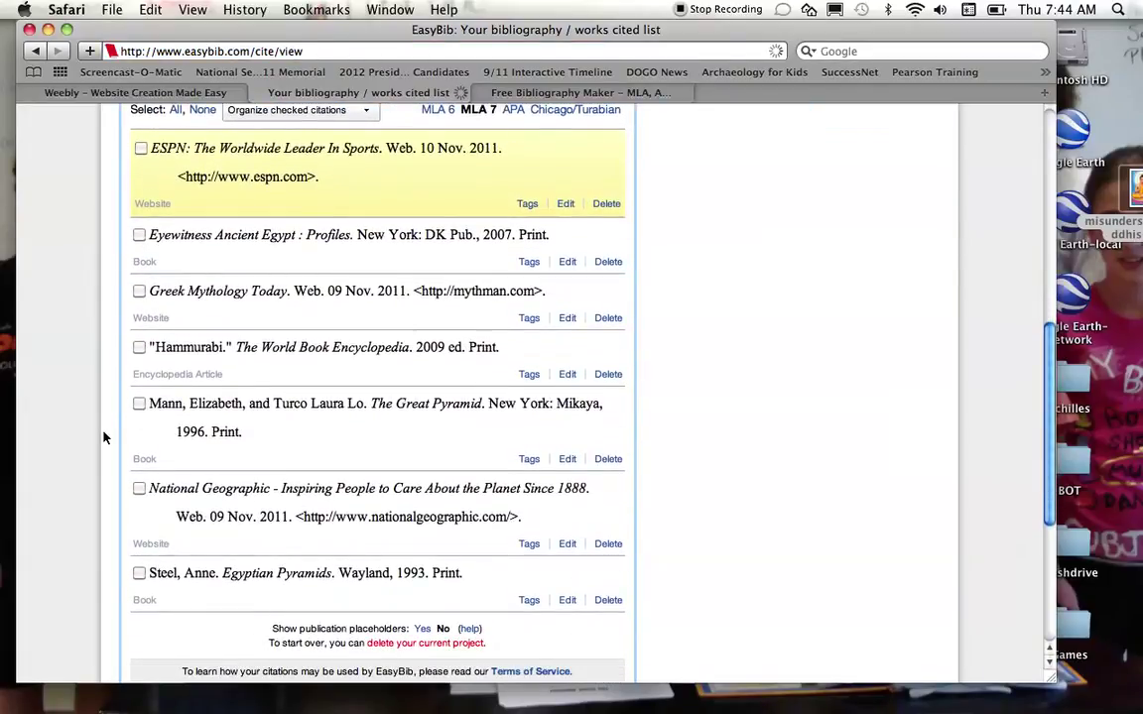
# Export the finished MLA 7 bibliography as a Word document, continuing without registering for an EasyBib account.
pyautogui.scroll(2, 103, 437)
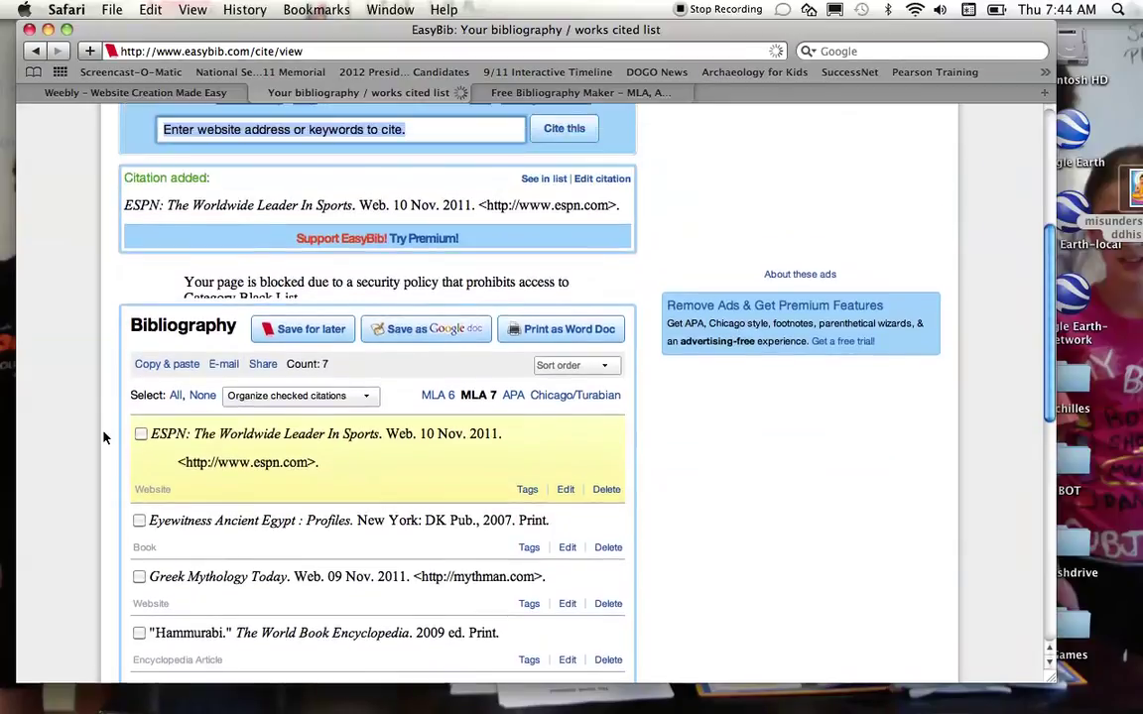
pyautogui.scroll(2, 104, 436)
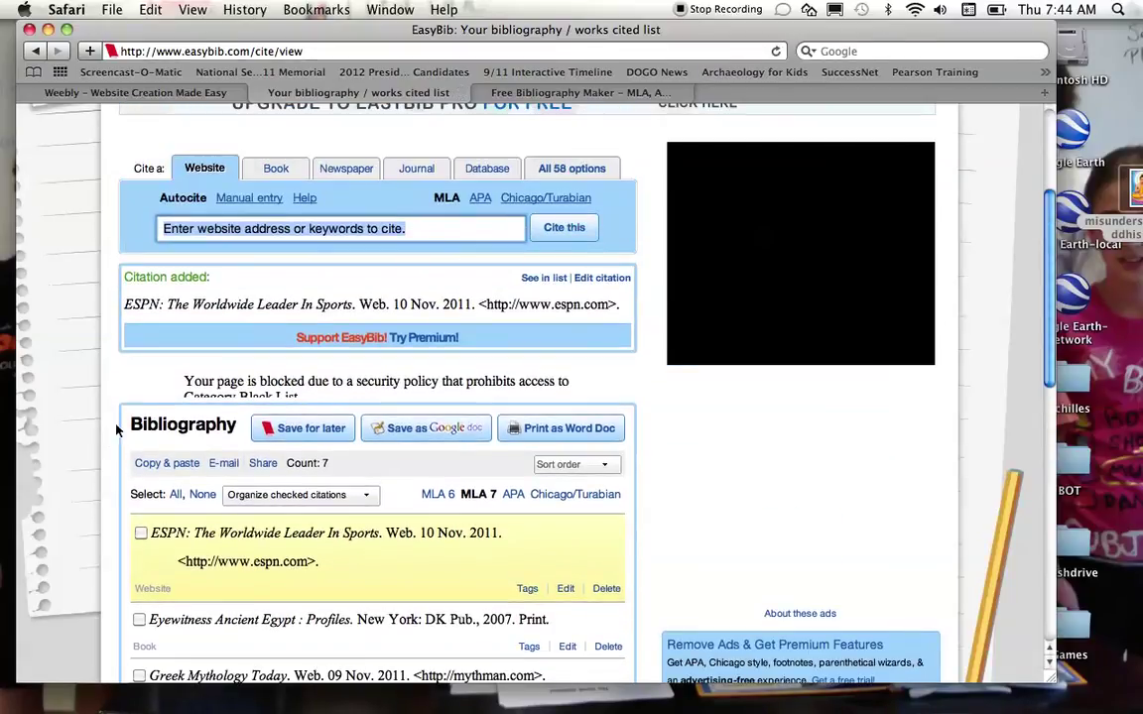
pyautogui.scroll(-3, 109, 433)
pyautogui.scroll(-2, 115, 429)
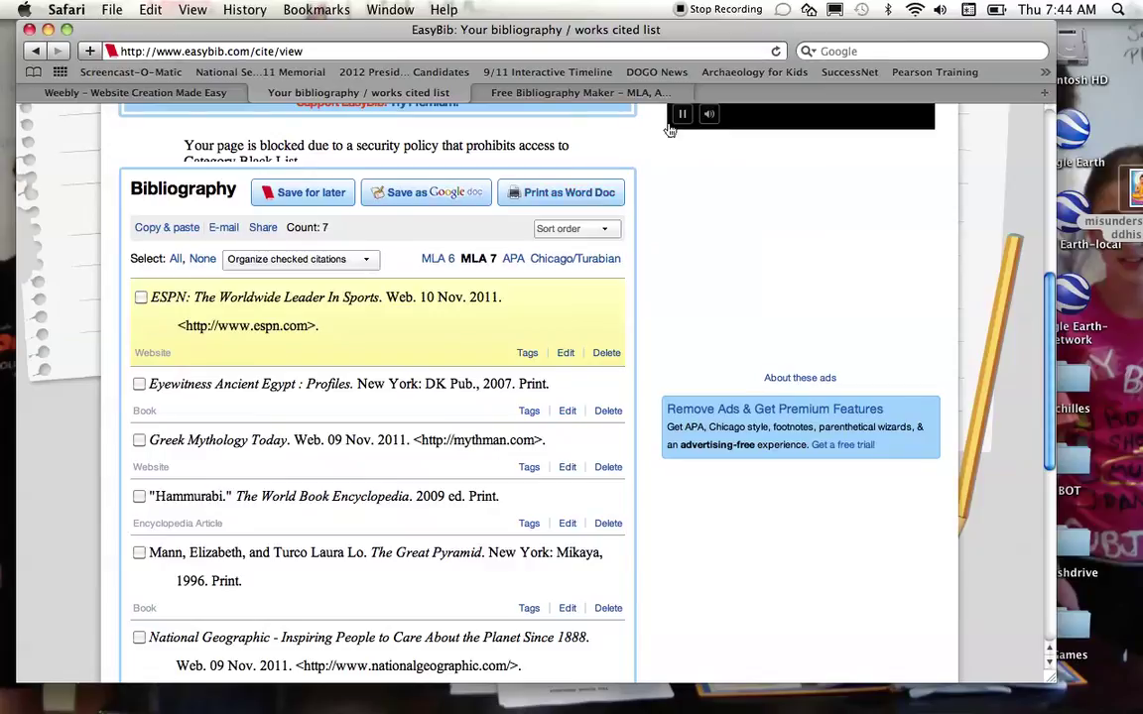
pyautogui.click(570, 196)
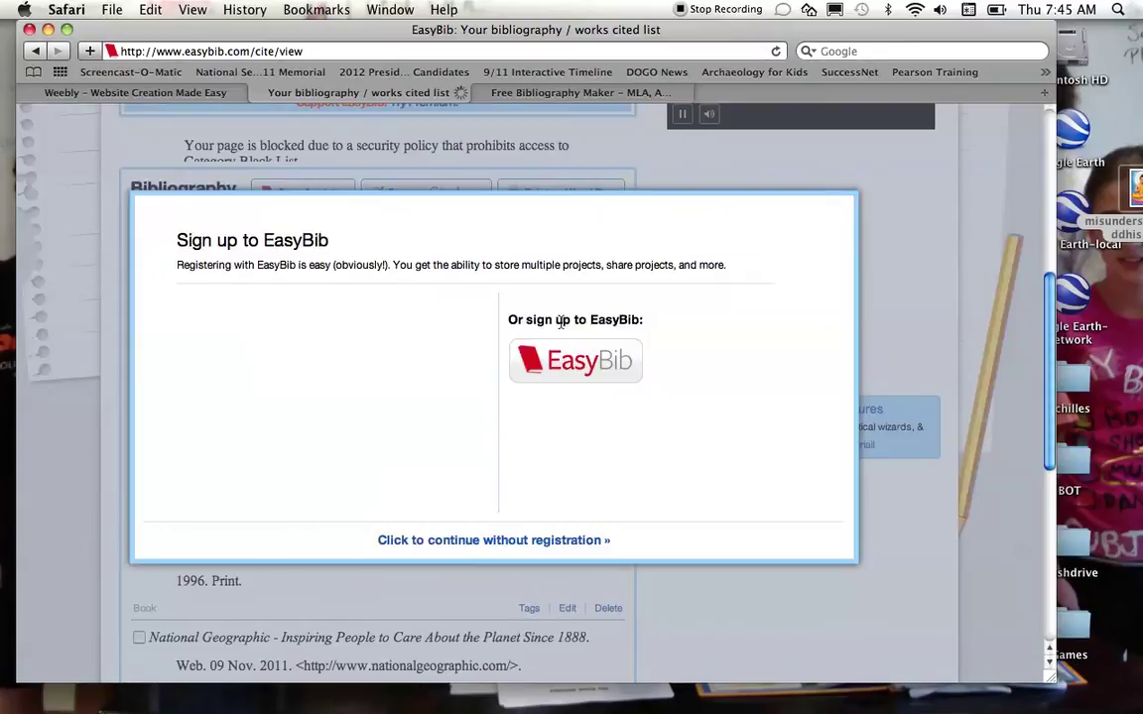
pyautogui.click(509, 541)
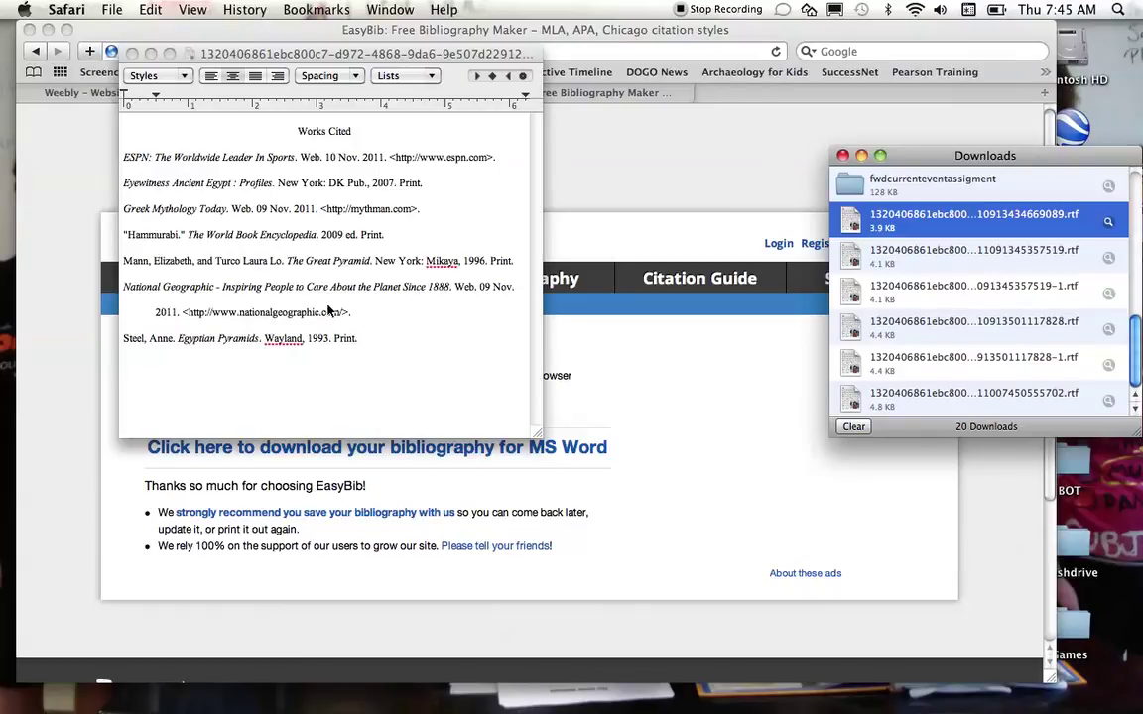
# Switch to the downloaded Works Cited document in TextEdit and enlarge its window so each citation fits on one line.
pyautogui.click(250, 58)
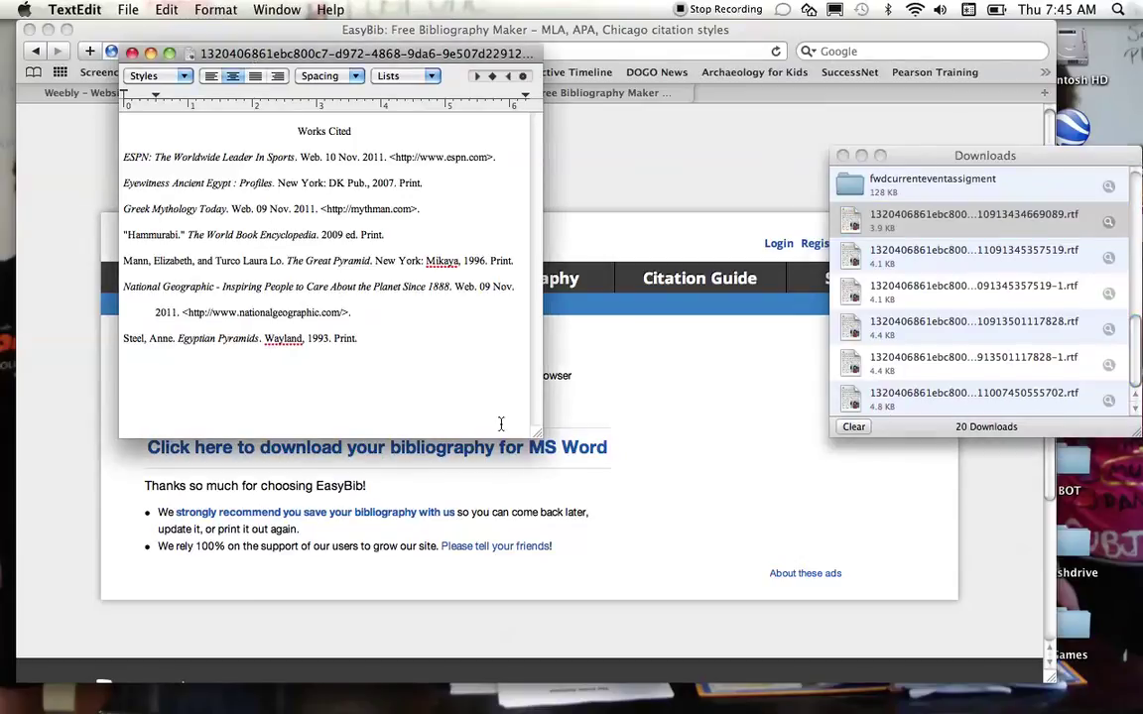
pyautogui.moveTo(538, 437); pyautogui.dragTo(785, 625)
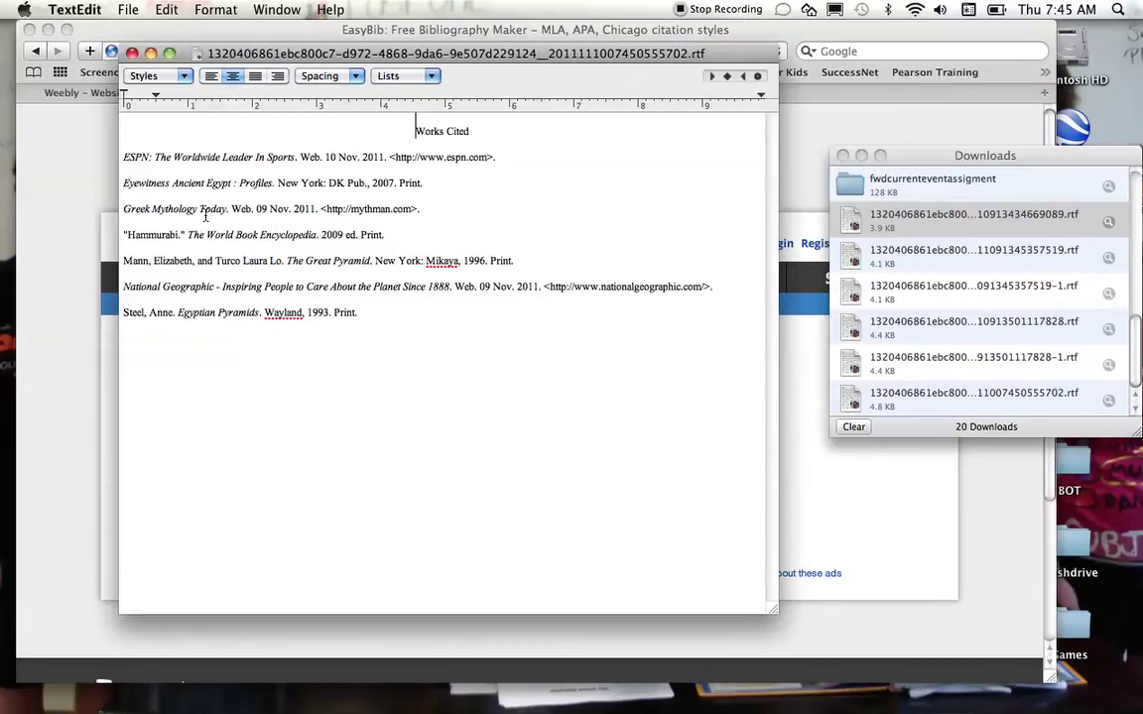